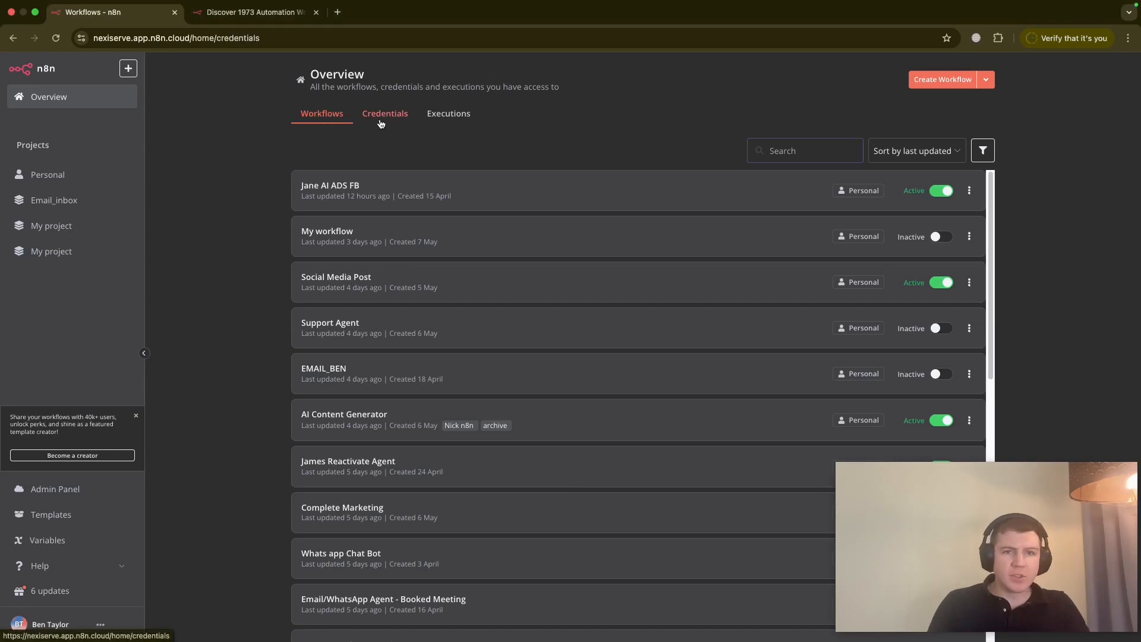
- Look through the saved credentials and executions lists, then return to the workflows list
{"action": "left_click", "coordinate": [382, 122]}
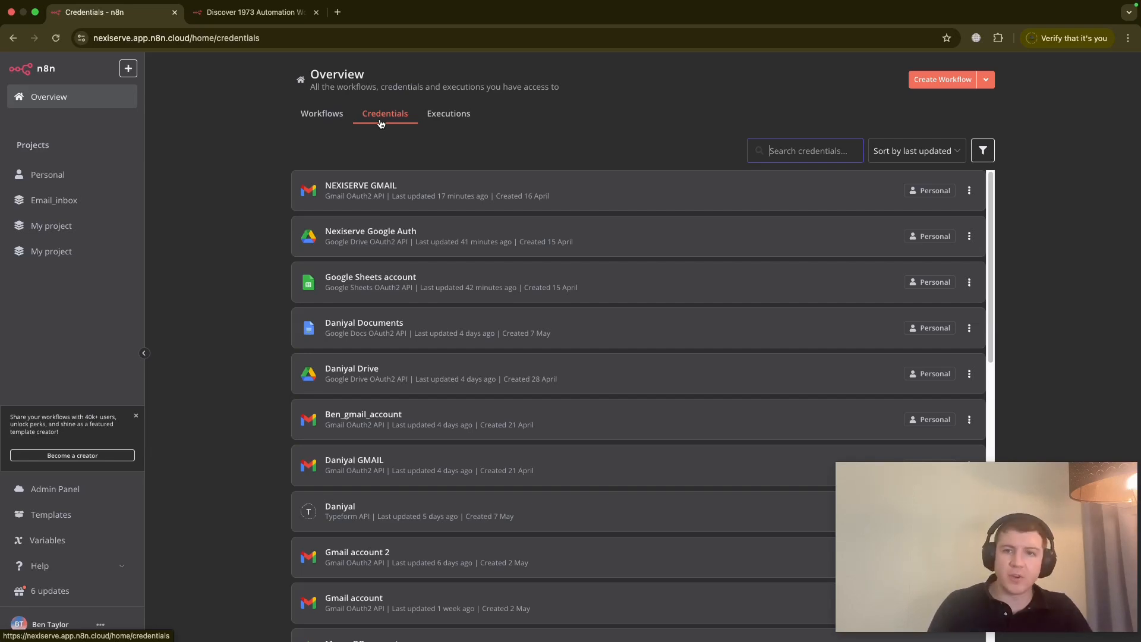
{"action": "left_click", "coordinate": [450, 117]}
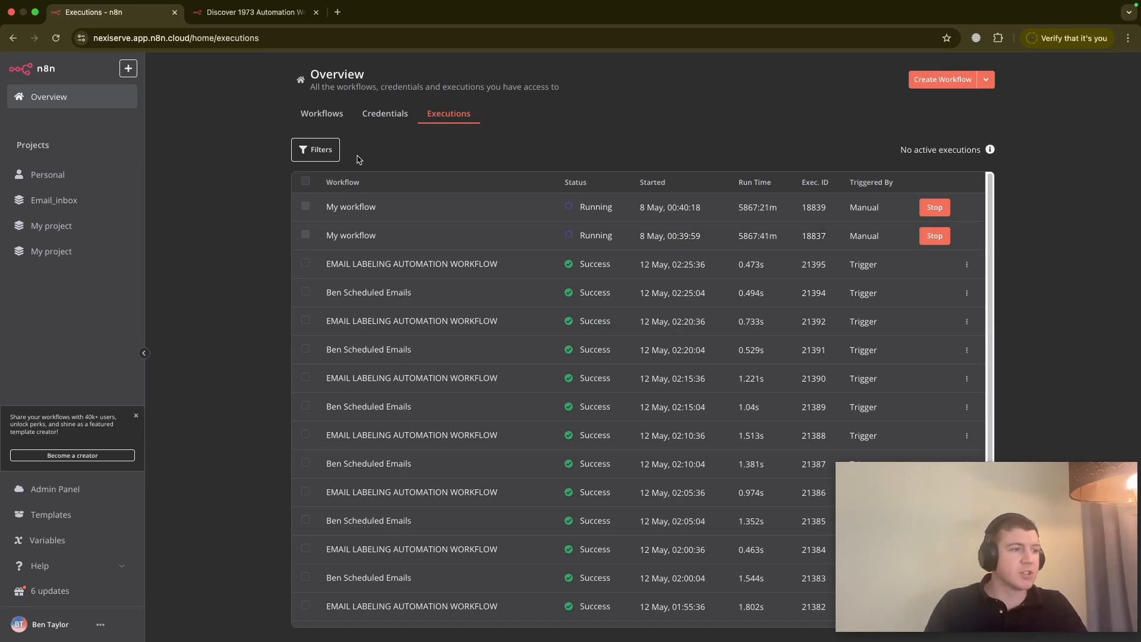
{"action": "left_click", "coordinate": [324, 113]}
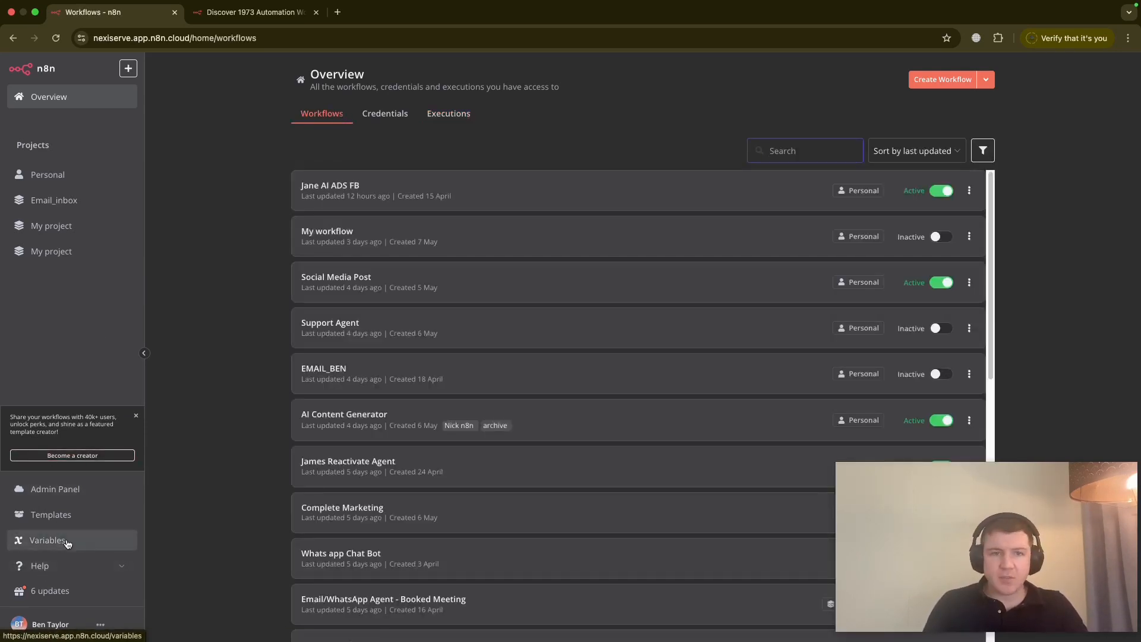
- Browse the Trending AI and Featured templates on n8n.io, then go back to the Workflows tab
{"action": "left_click", "coordinate": [60, 516]}
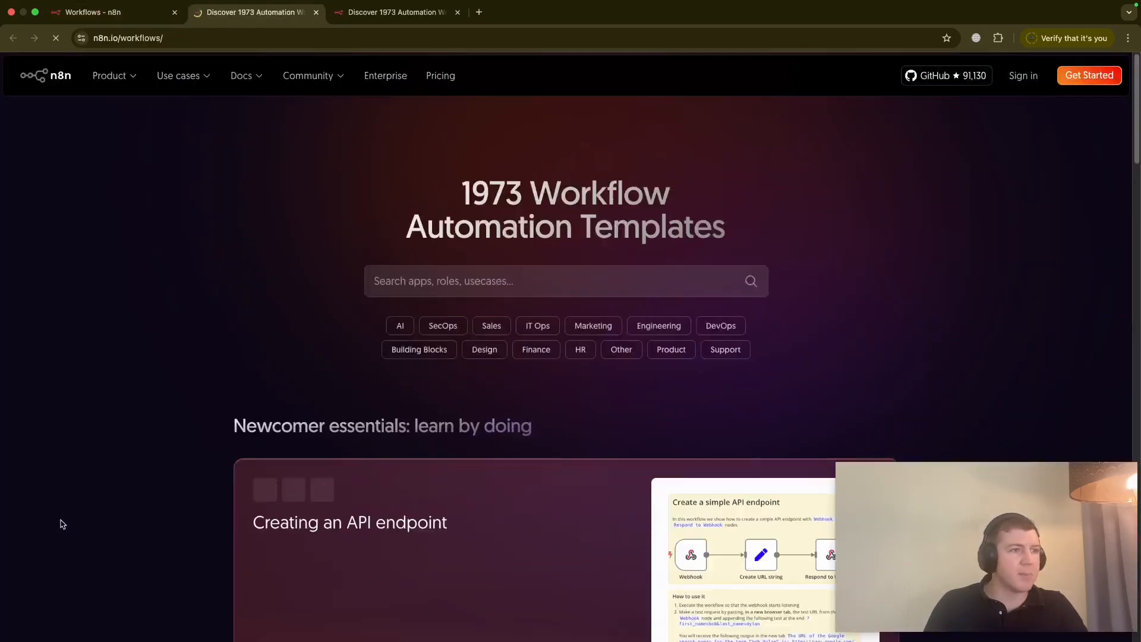
{"action": "scroll", "coordinate": [394, 401], "scroll_direction": "down", "scroll_amount": 3}
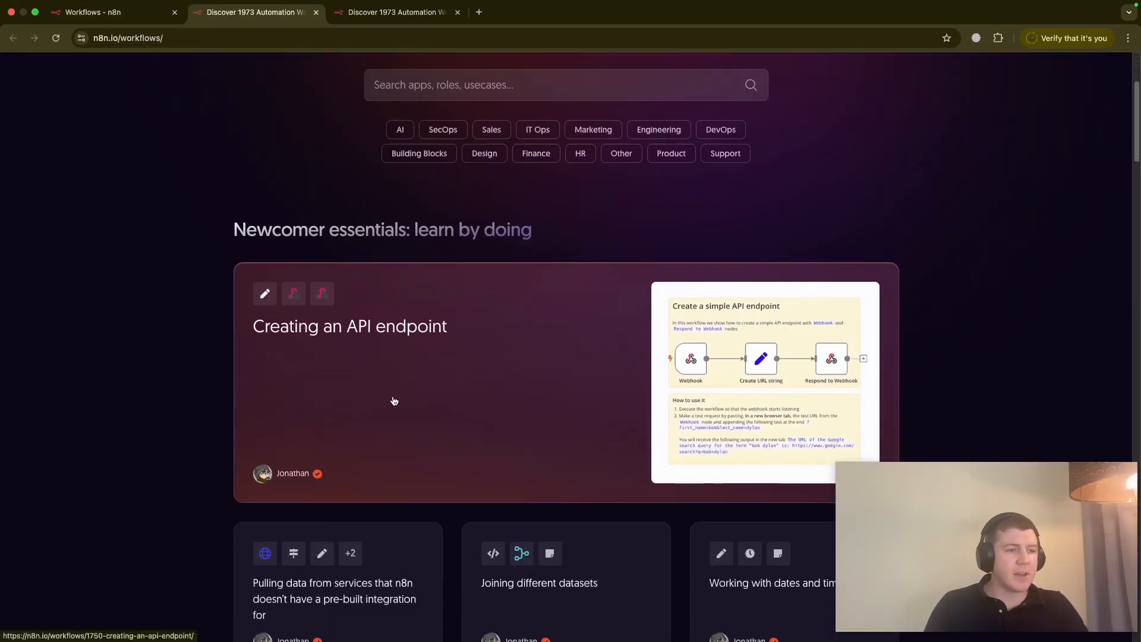
{"action": "scroll", "coordinate": [394, 401], "scroll_direction": "down", "scroll_amount": 10}
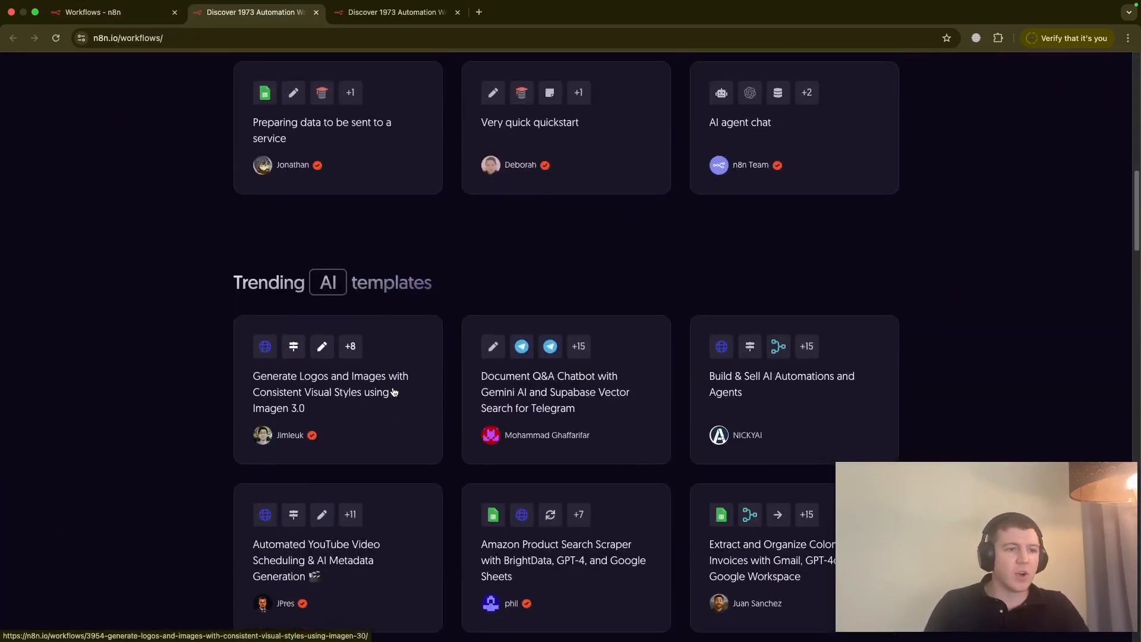
{"action": "scroll", "coordinate": [394, 392], "scroll_direction": "down", "scroll_amount": 1}
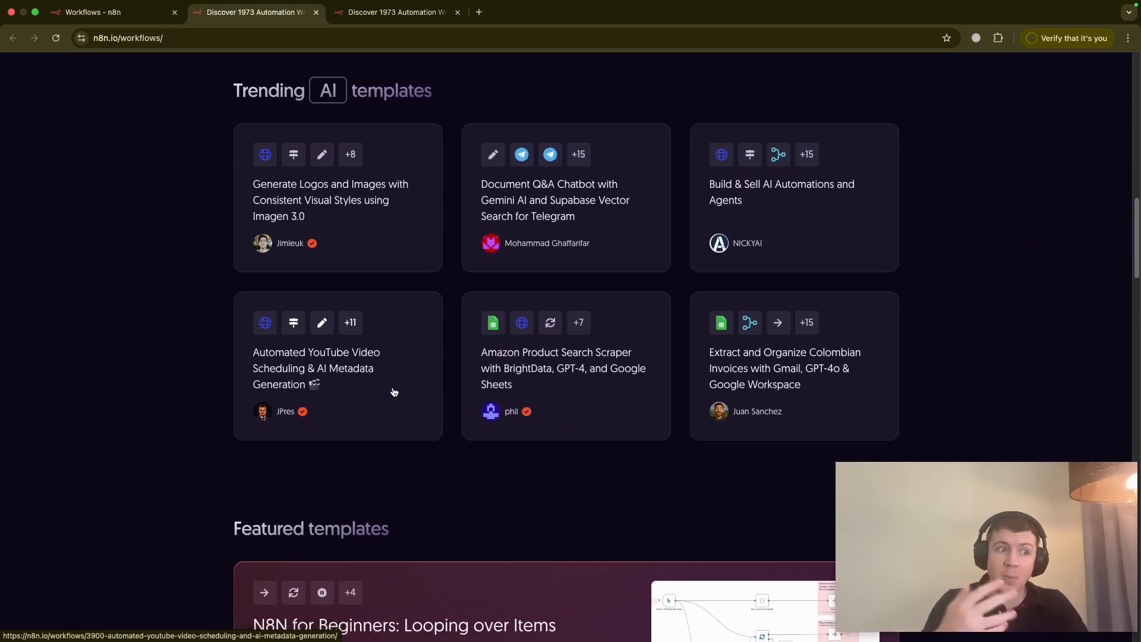
{"action": "scroll", "coordinate": [370, 438], "scroll_direction": "down", "scroll_amount": 1}
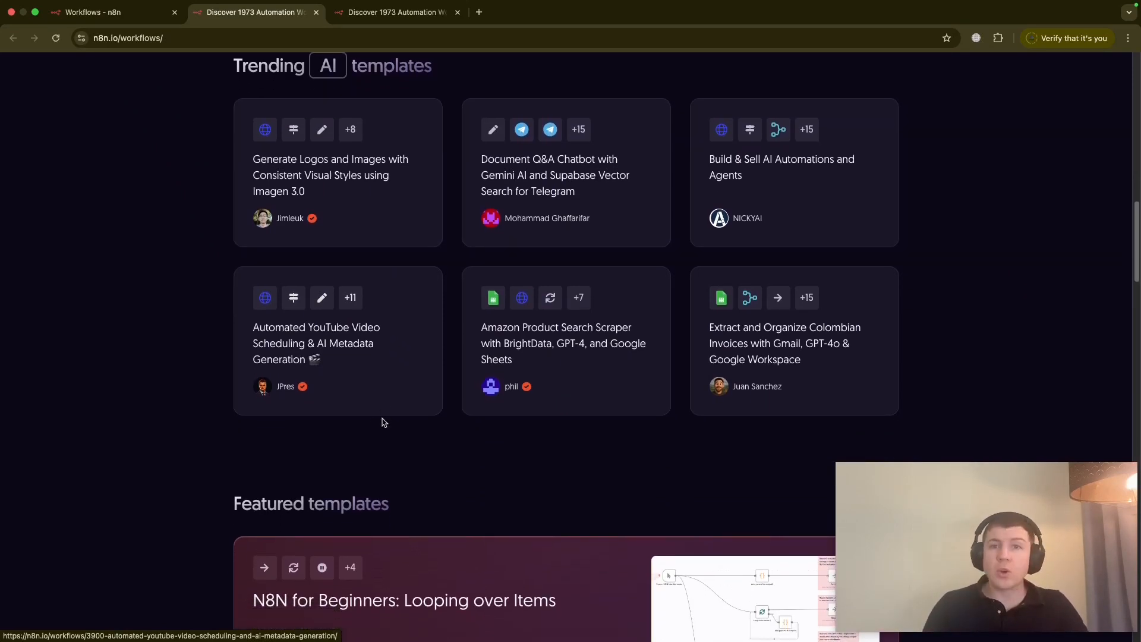
{"action": "scroll", "coordinate": [380, 425], "scroll_direction": "down", "scroll_amount": 5}
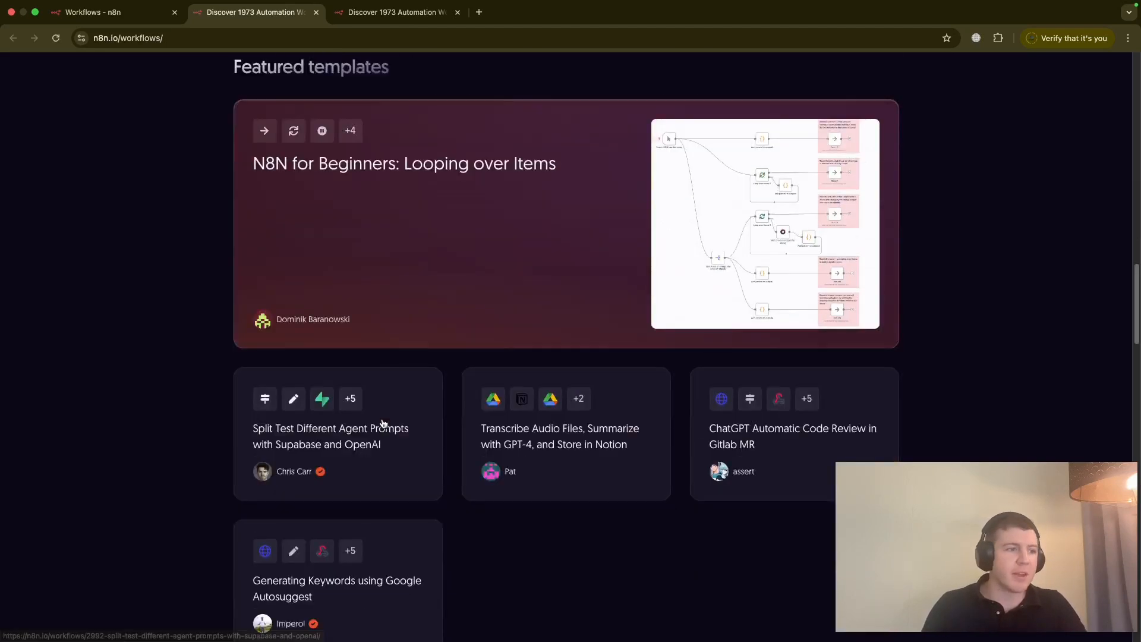
{"action": "key", "text": "ctrl+shift+Tab"}
{"action": "scroll", "coordinate": [385, 287], "scroll_direction": "down", "scroll_amount": 1}
{"action": "scroll", "coordinate": [386, 287], "scroll_direction": "up", "scroll_amount": 1}
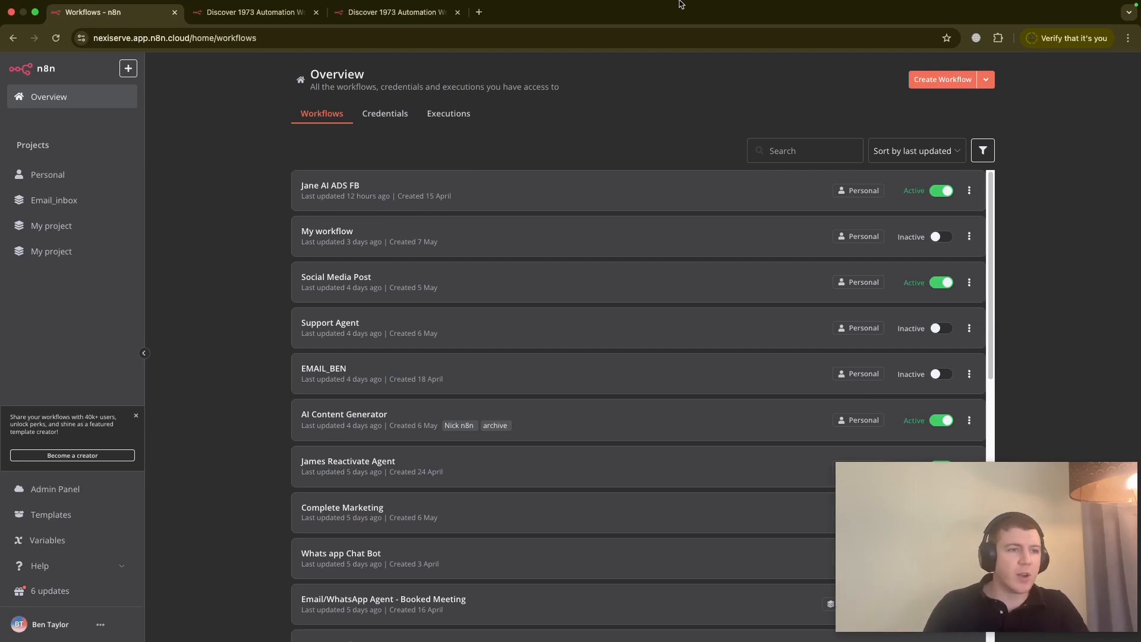
- Create a new workflow triggered On chat message
{"action": "left_click", "coordinate": [932, 81]}
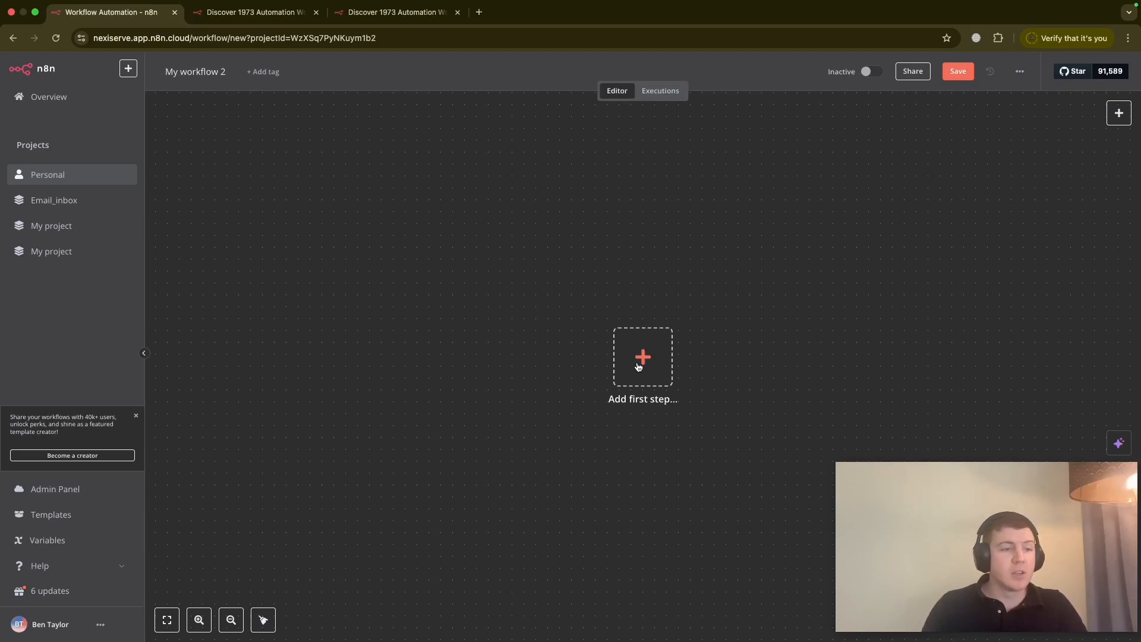
{"action": "left_click", "coordinate": [639, 367]}
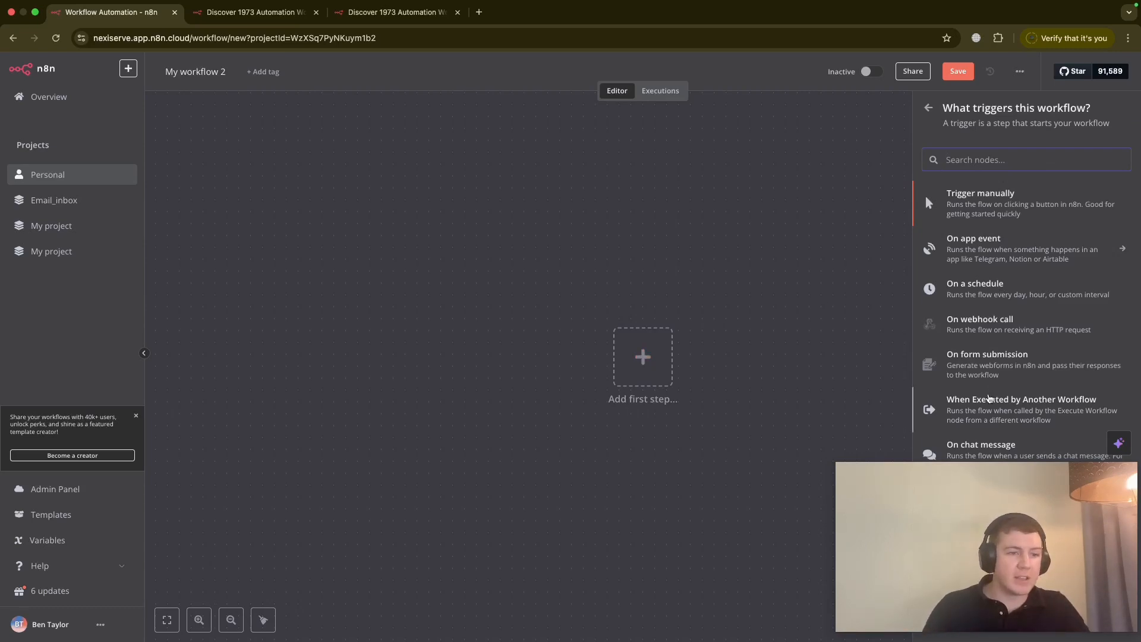
{"action": "left_click", "coordinate": [1025, 450]}
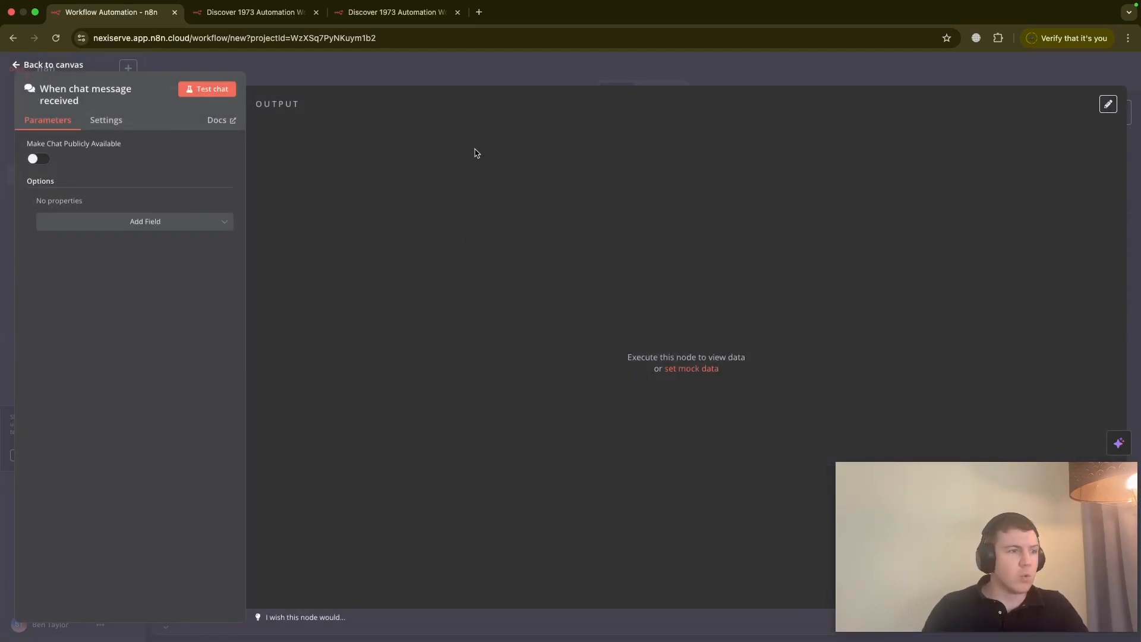
- Send the test chat message 'hello' to run the trigger
{"action": "left_click", "coordinate": [23, 66]}
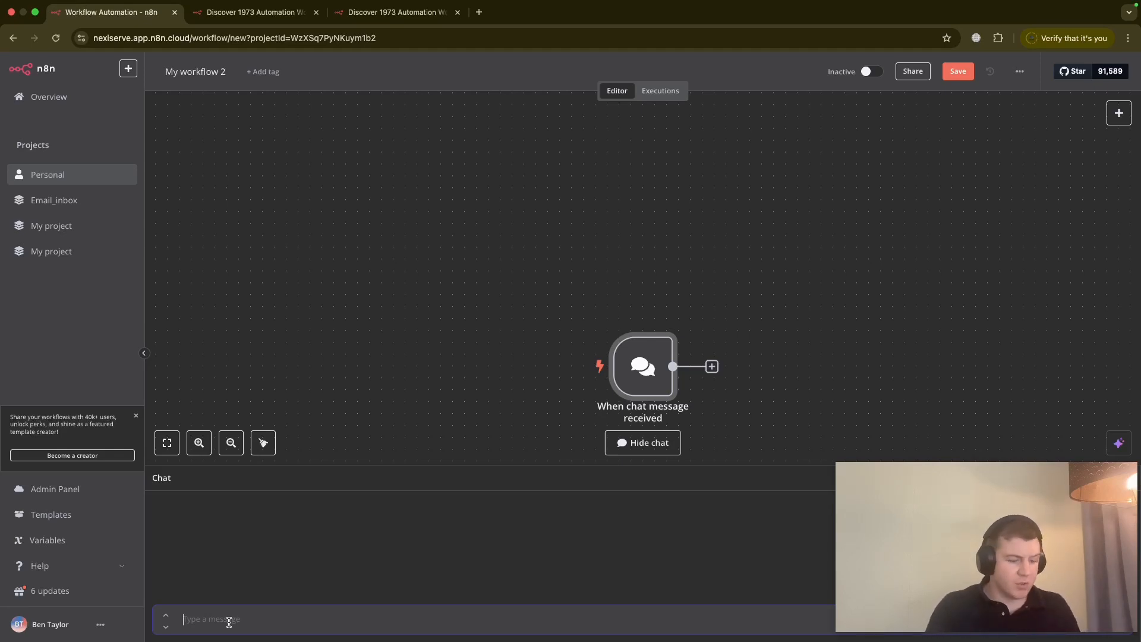
{"action": "type", "text": "hello"}
{"action": "key", "text": "Return"}
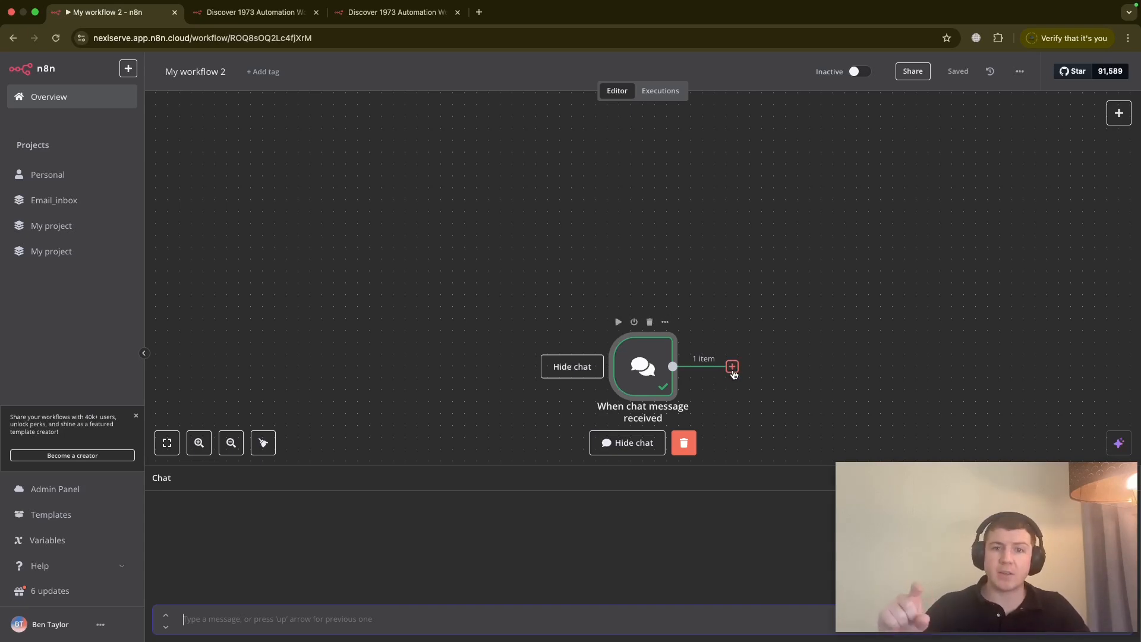
- Connect an AI Agent node after the 'When chat message received' trigger
{"action": "left_click", "coordinate": [733, 367]}
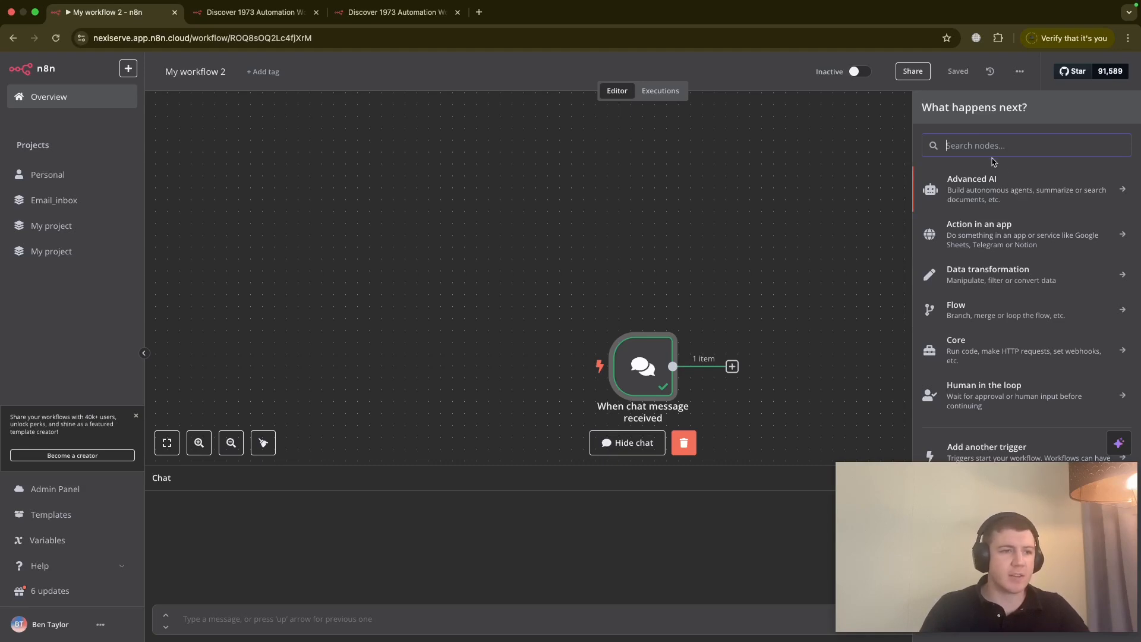
{"action": "type", "text": "ai agent"}
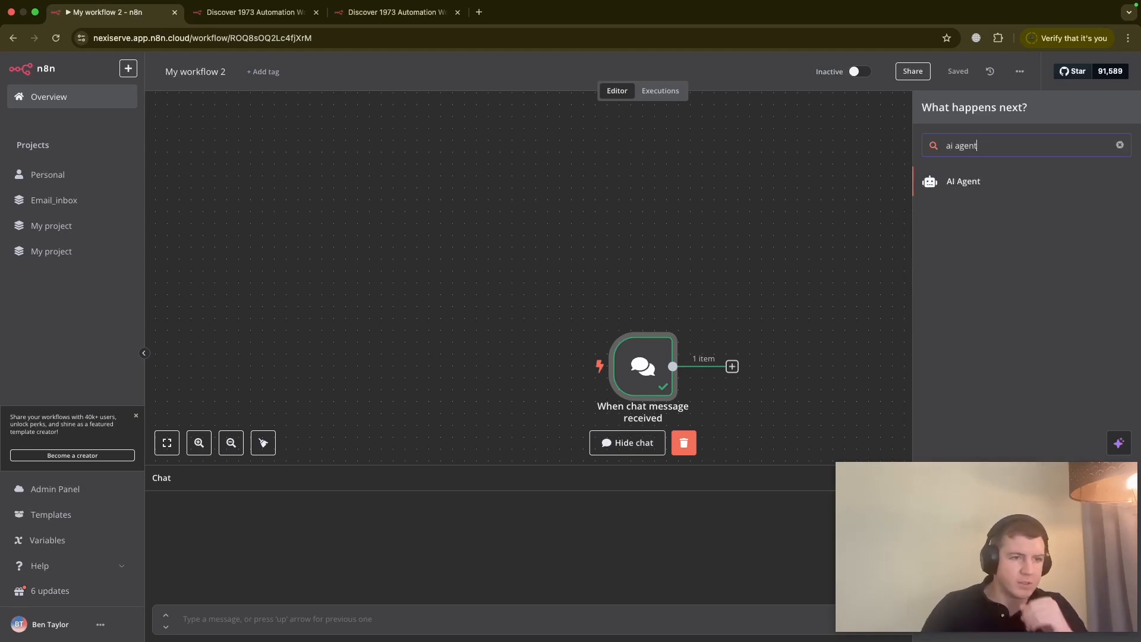
{"action": "left_click", "coordinate": [988, 190]}
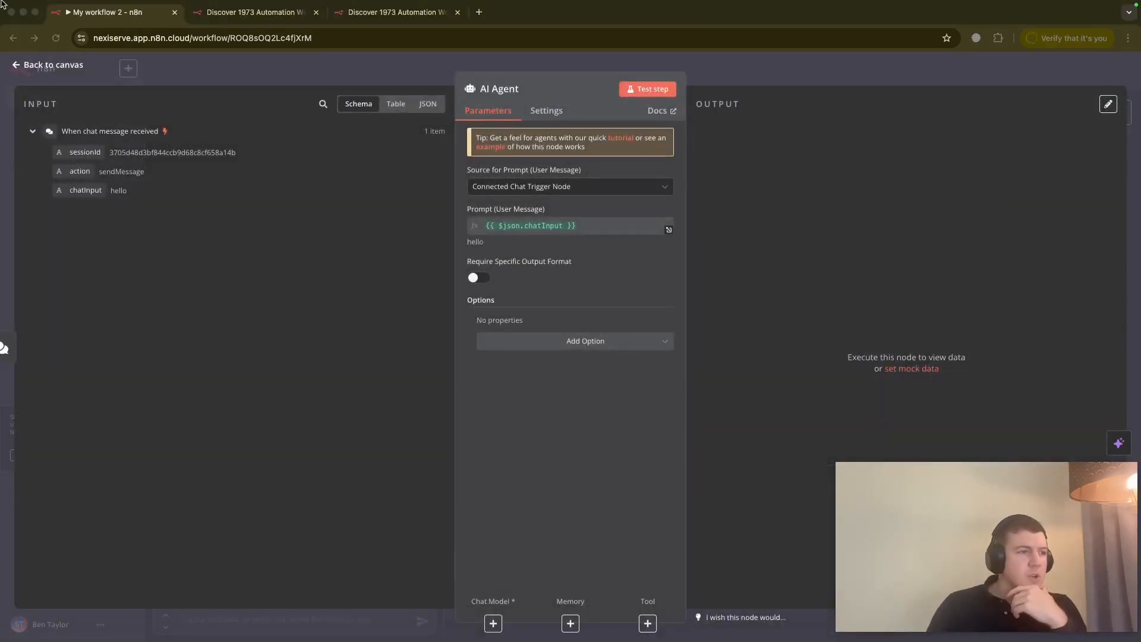
{"action": "left_click", "coordinate": [16, 66]}
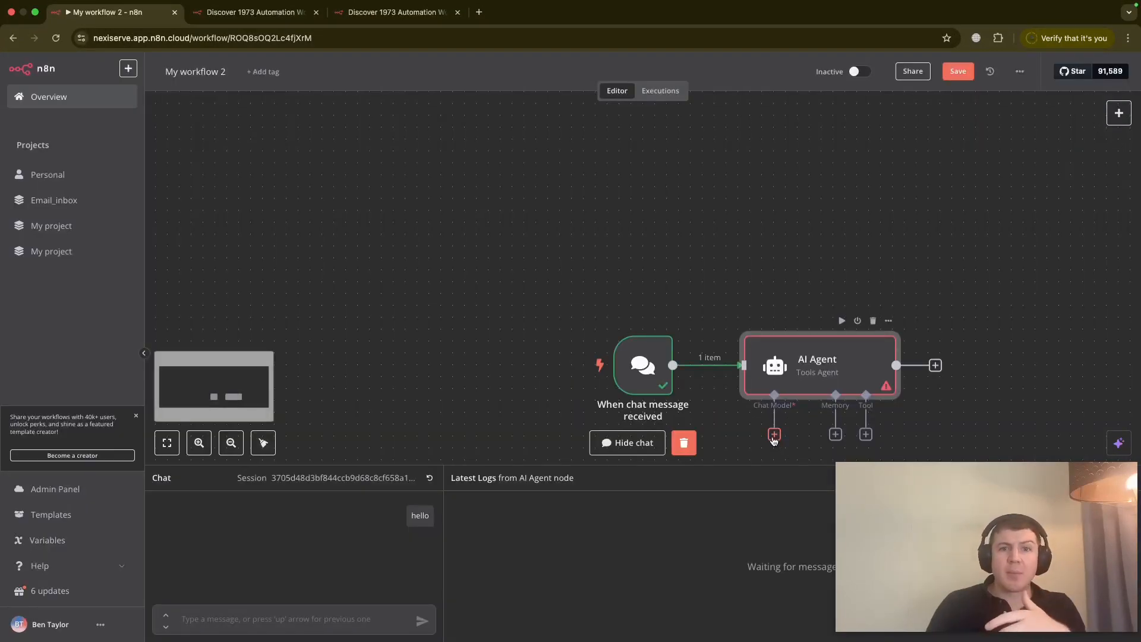
{"action": "scroll", "coordinate": [774, 440], "scroll_direction": "down", "scroll_amount": 1}
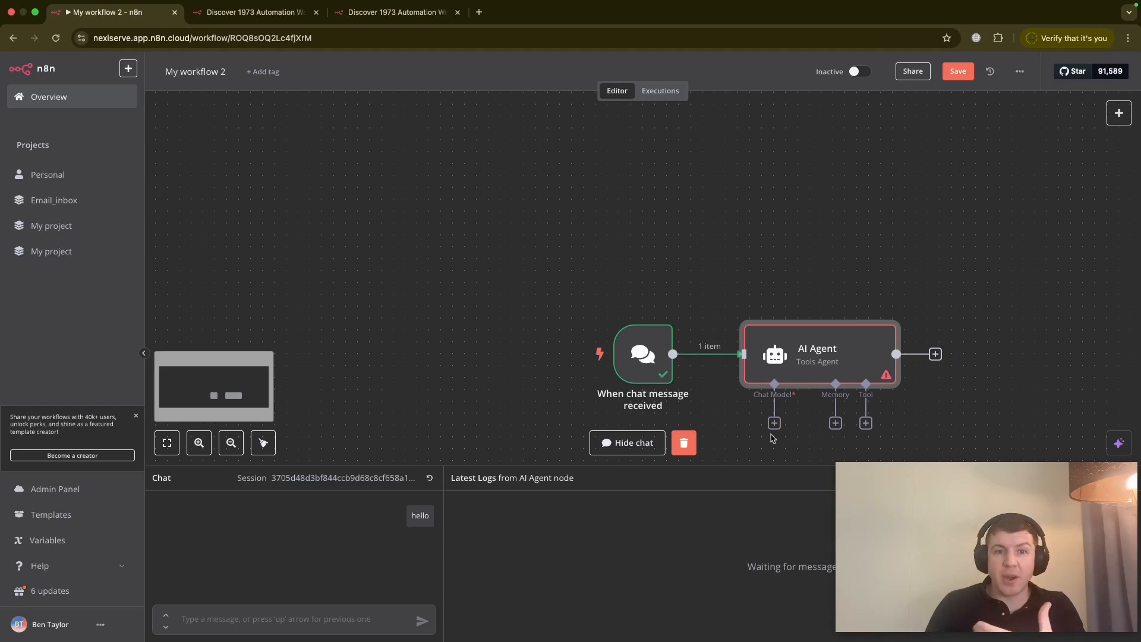
- Attach an OpenAI Chat Model (gpt-4o-mini) to the AI Agent
{"action": "left_click", "coordinate": [773, 423]}
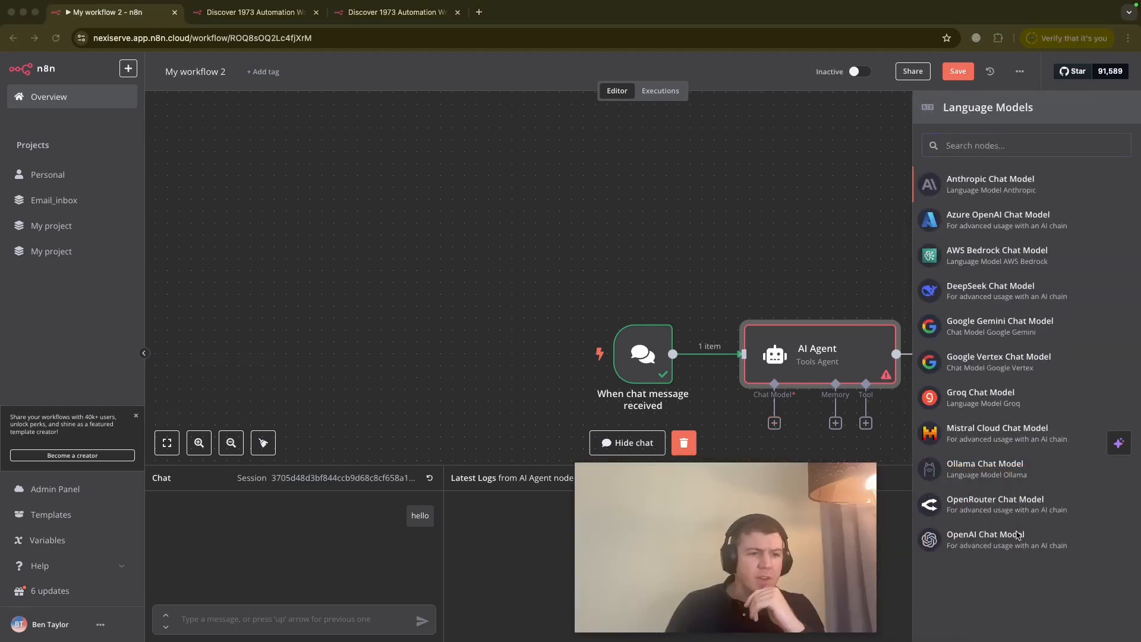
{"action": "left_click", "coordinate": [988, 551]}
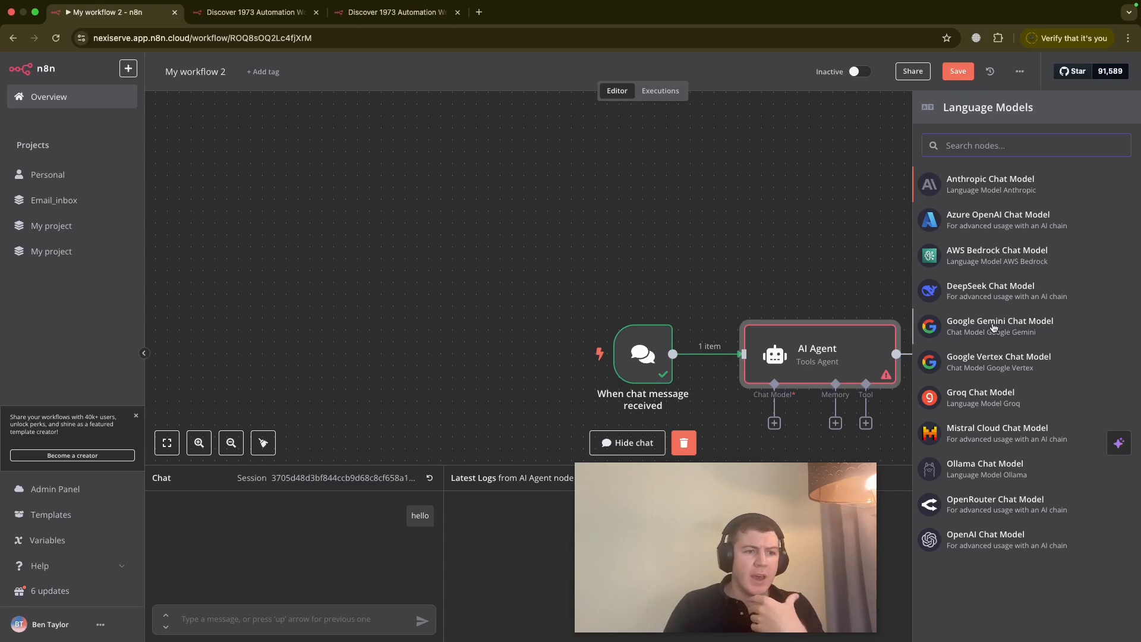
{"action": "left_click", "coordinate": [1004, 542]}
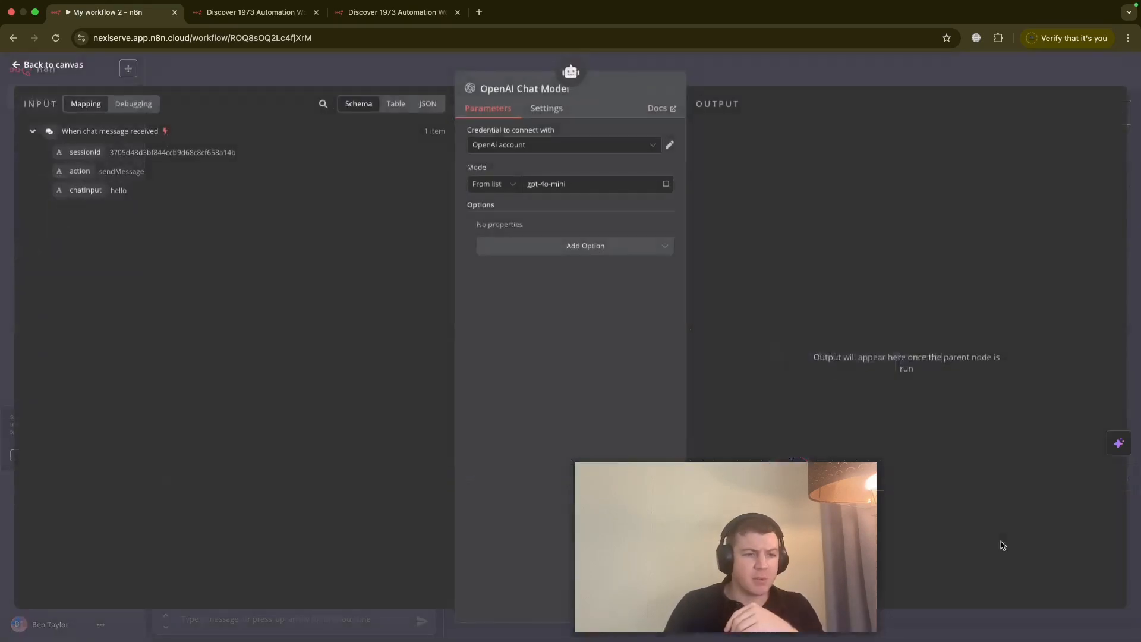
{"action": "left_click_drag", "start_coordinate": [887, 503], "coordinate": [955, 499]}
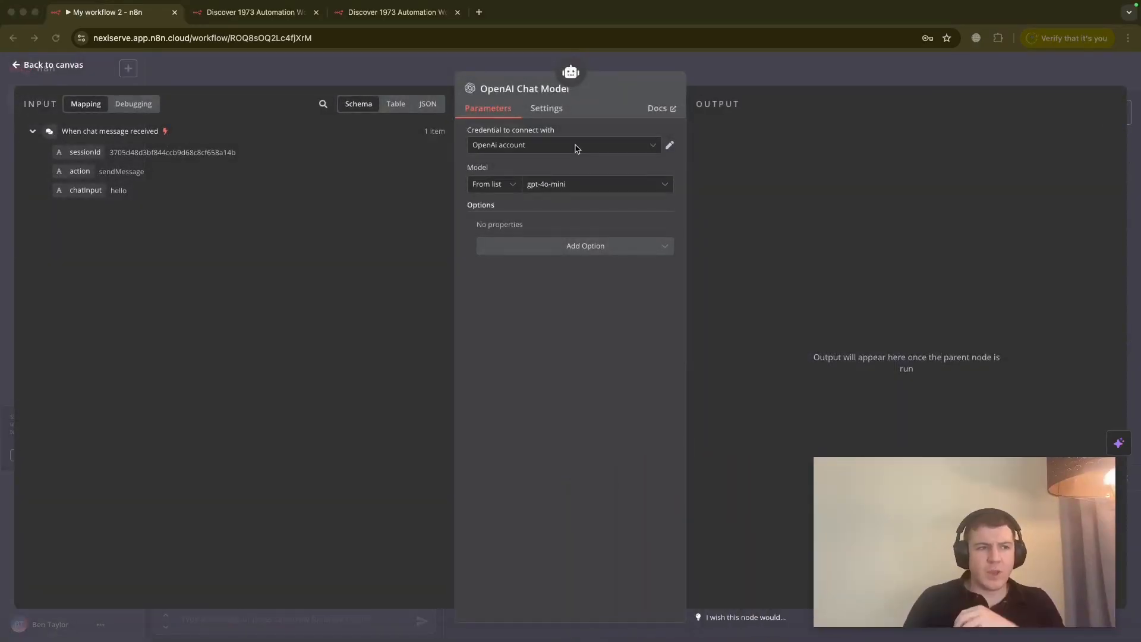
- Review the existing OpenAi account credential, then start creating a new OpenAI credential
{"action": "left_click", "coordinate": [671, 148]}
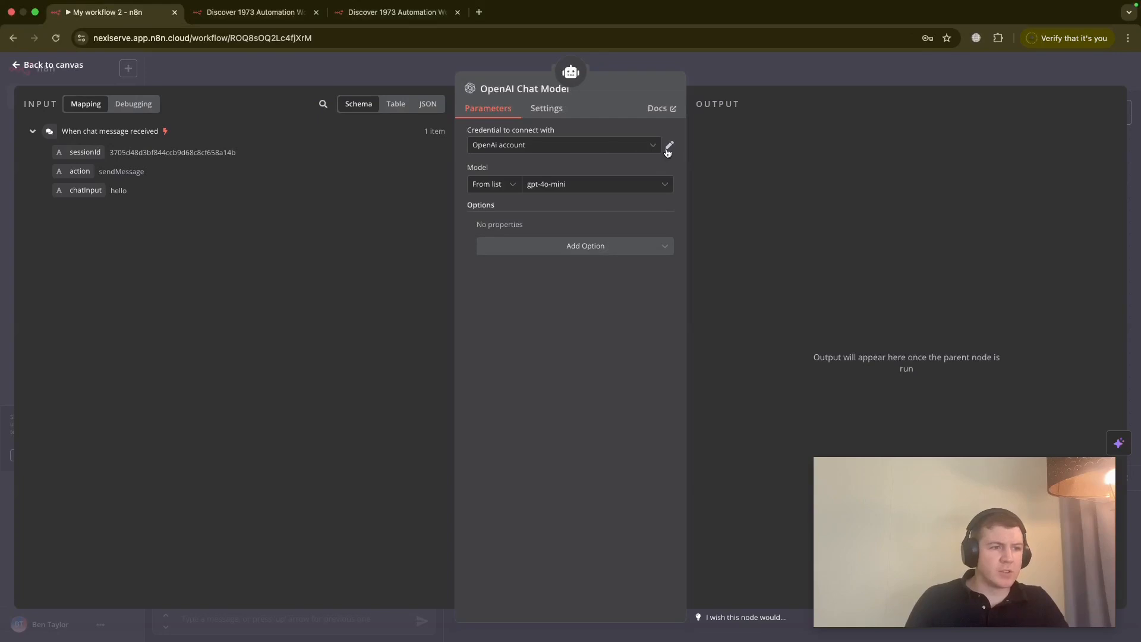
{"action": "left_click", "coordinate": [670, 146]}
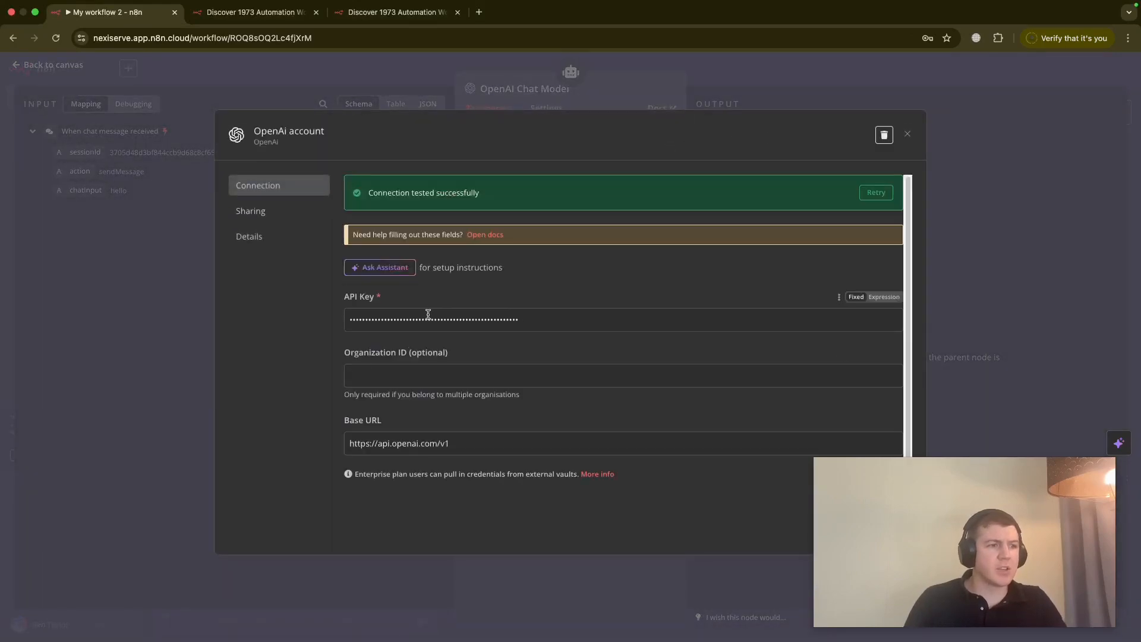
{"action": "left_click", "coordinate": [979, 154]}
{"action": "left_click", "coordinate": [618, 146]}
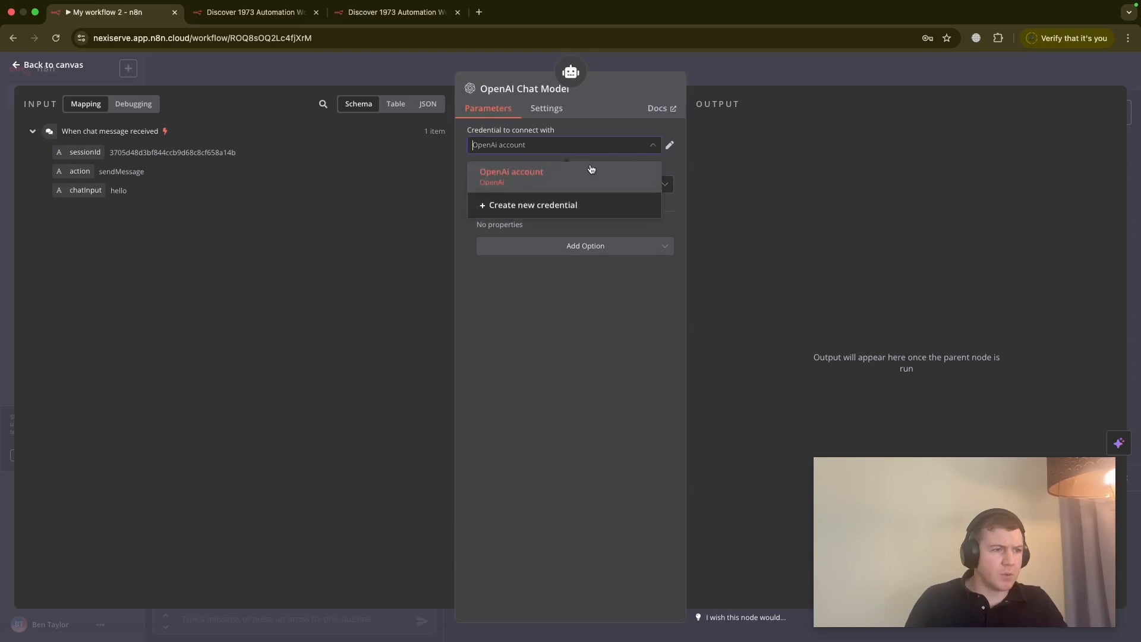
{"action": "left_click", "coordinate": [546, 205]}
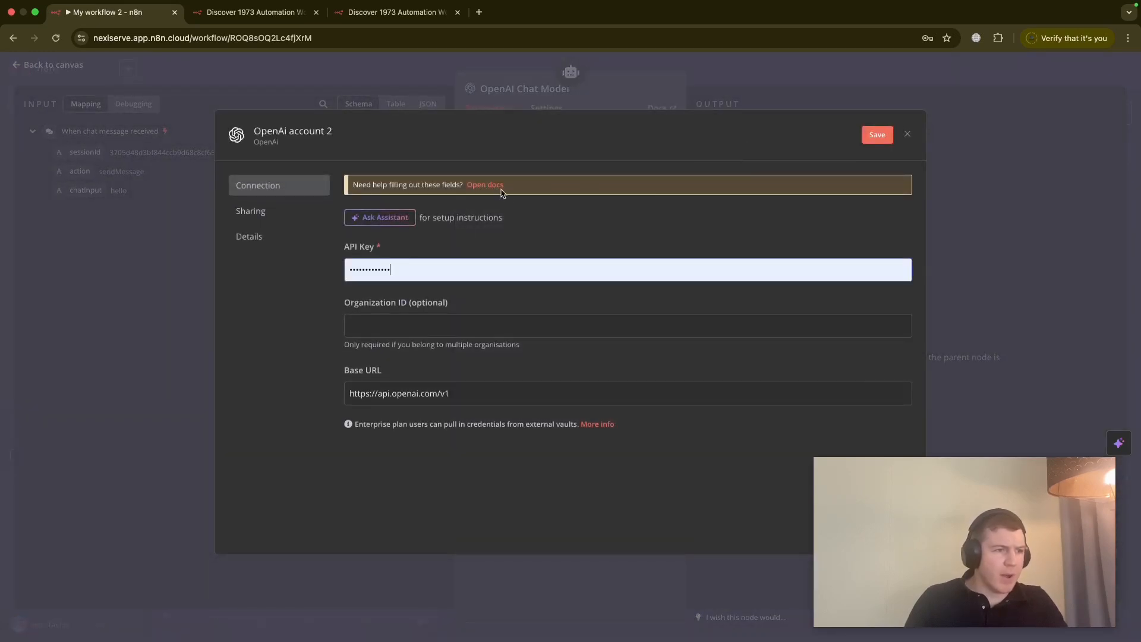
- Open the OpenAI credentials docs and scroll to the 'Using API key' section
{"action": "left_click", "coordinate": [482, 189]}
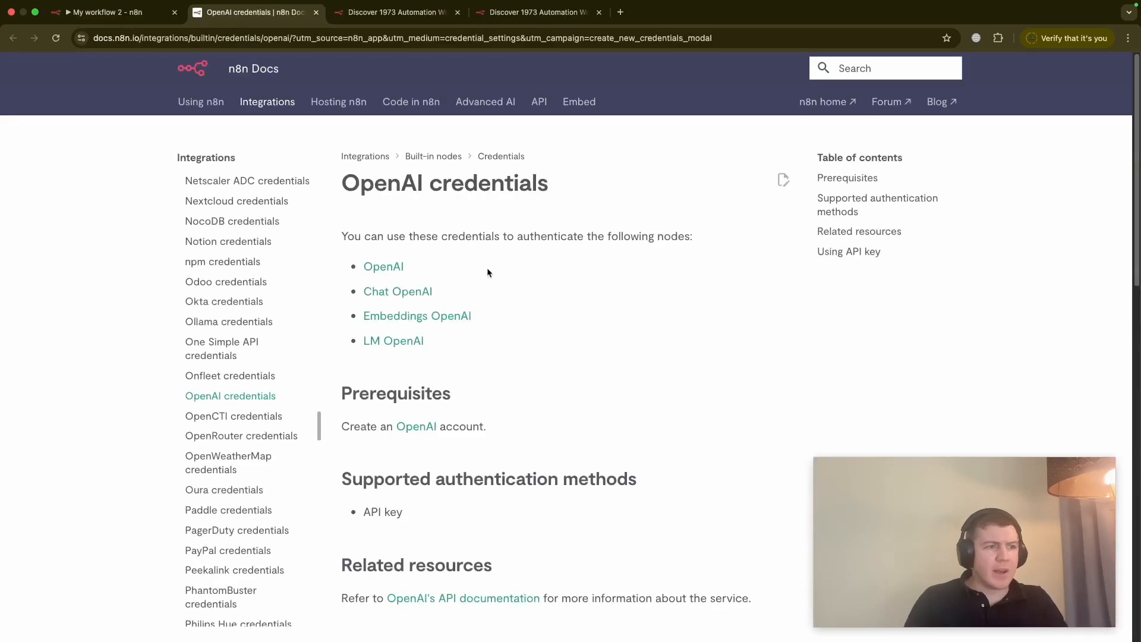
{"action": "scroll", "coordinate": [452, 291], "scroll_direction": "down", "scroll_amount": 2}
{"action": "scroll", "coordinate": [450, 300], "scroll_direction": "down", "scroll_amount": 5}
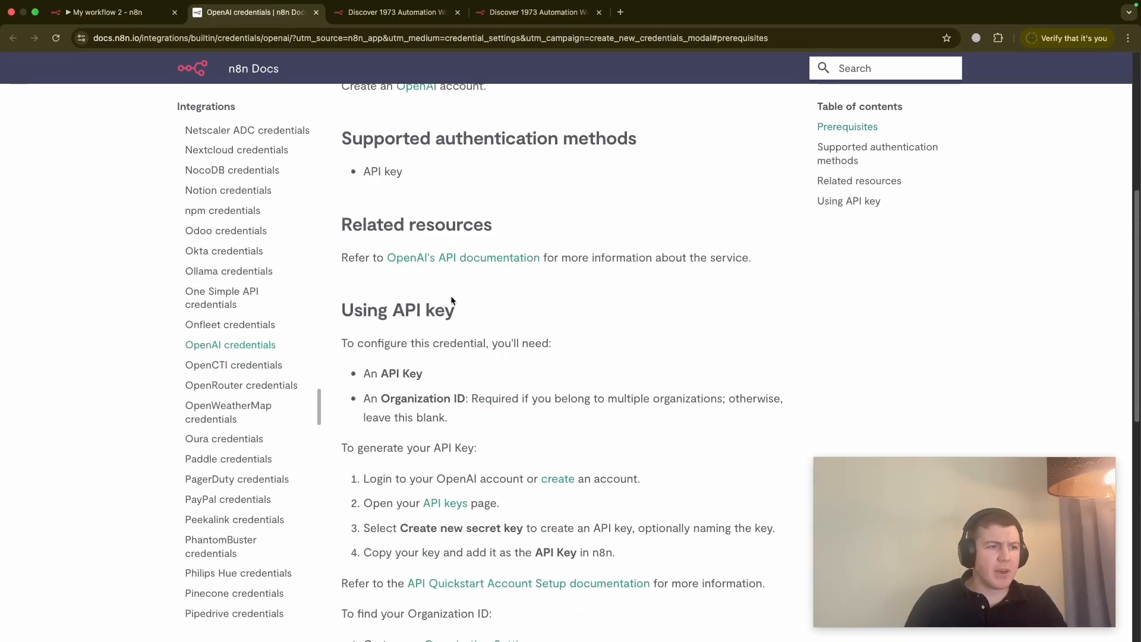
{"action": "scroll", "coordinate": [460, 324], "scroll_direction": "down", "scroll_amount": 2}
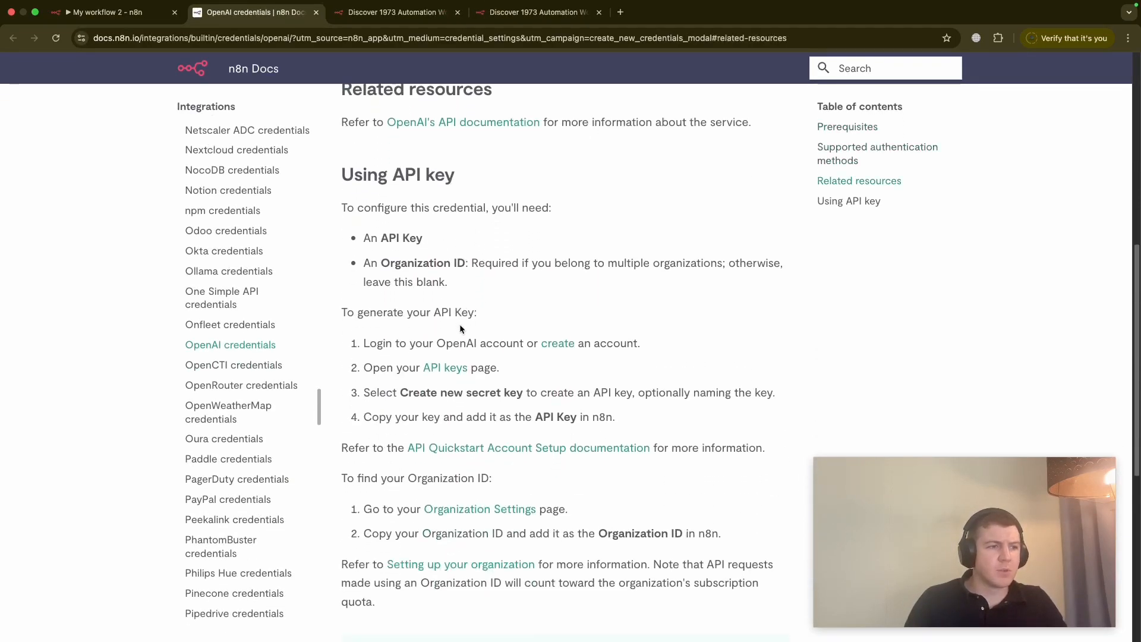
{"action": "scroll", "coordinate": [576, 320], "scroll_direction": "down", "scroll_amount": 1}
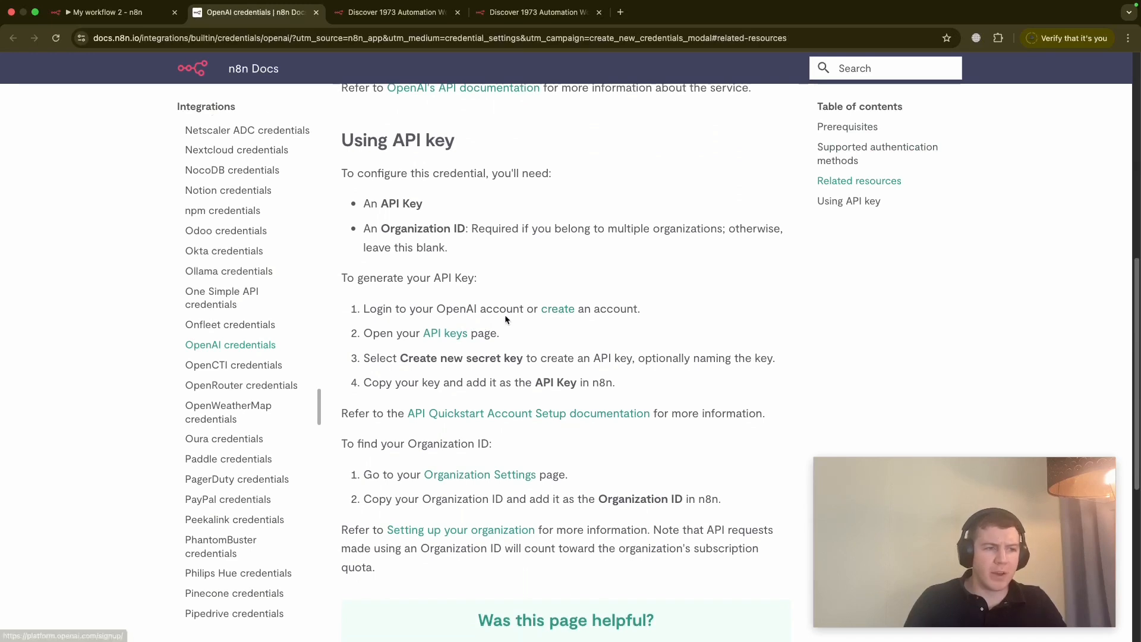
- Visit OpenAI's create-account page, return to the docs, then back to the credential form
{"action": "left_click", "coordinate": [555, 310]}
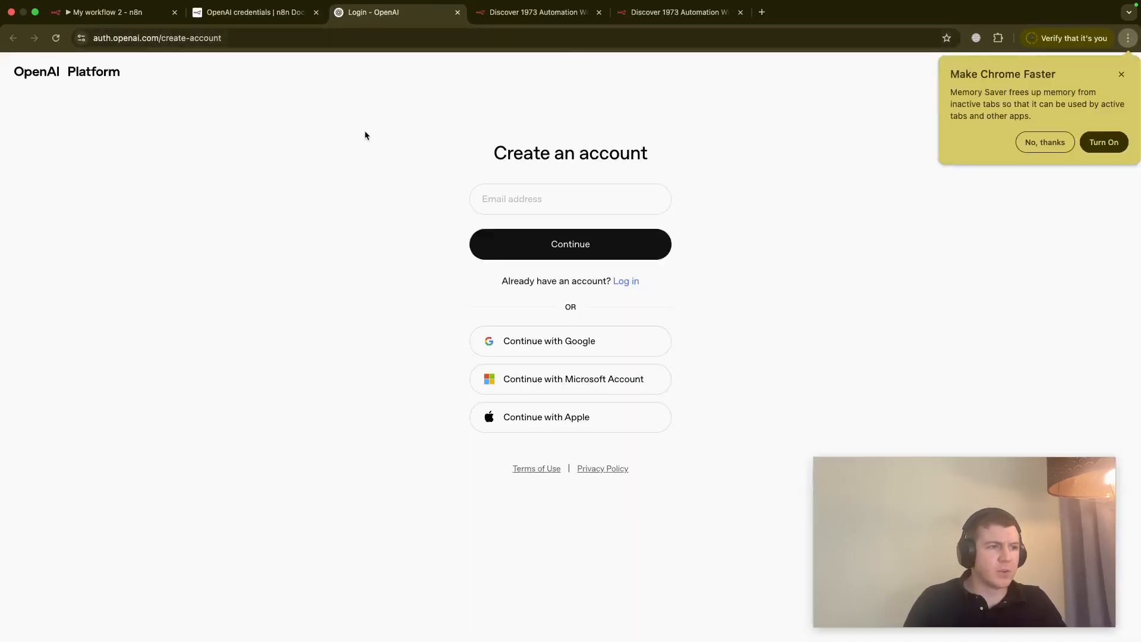
{"action": "left_click", "coordinate": [245, 11]}
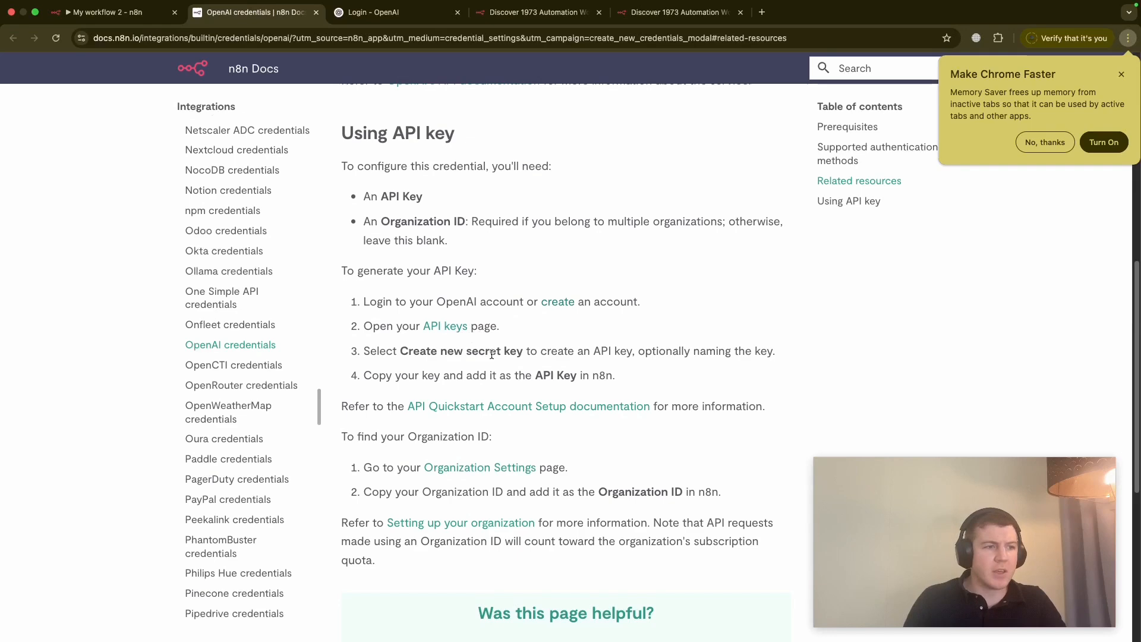
{"action": "scroll", "coordinate": [499, 353], "scroll_direction": "down", "scroll_amount": 3}
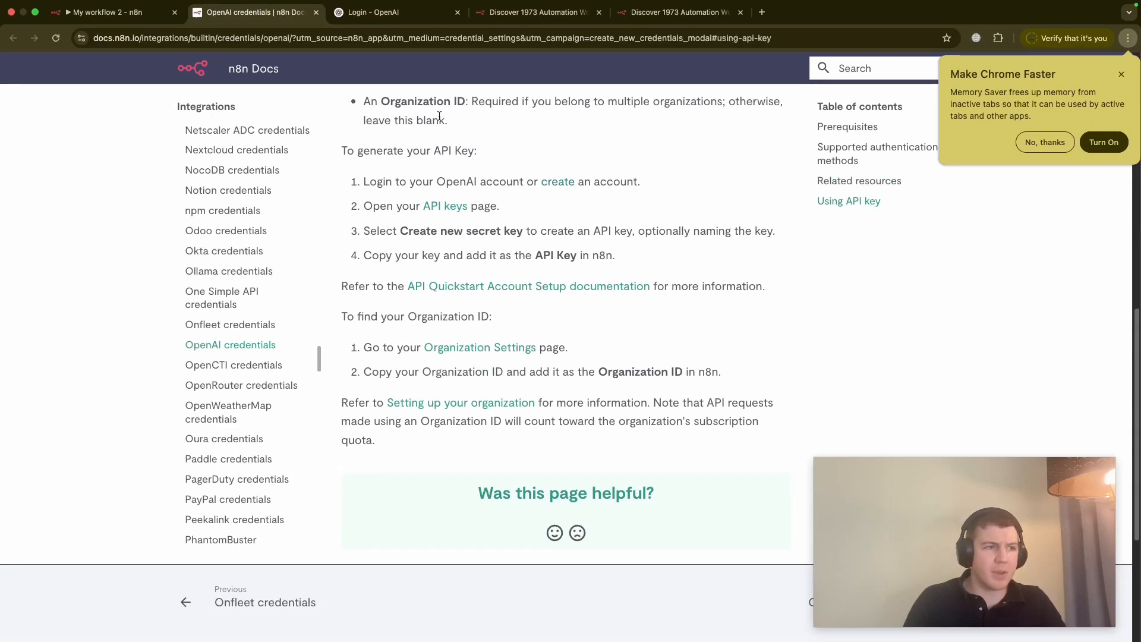
{"action": "left_click", "coordinate": [108, 7]}
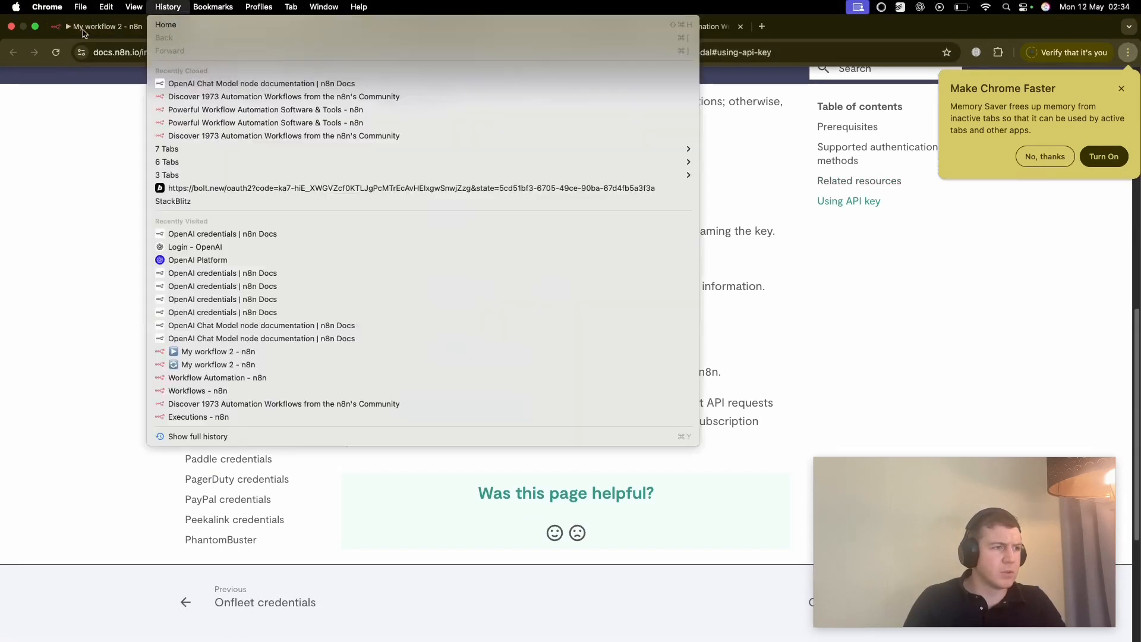
{"action": "left_click", "coordinate": [84, 33]}
{"action": "left_click", "coordinate": [85, 29]}
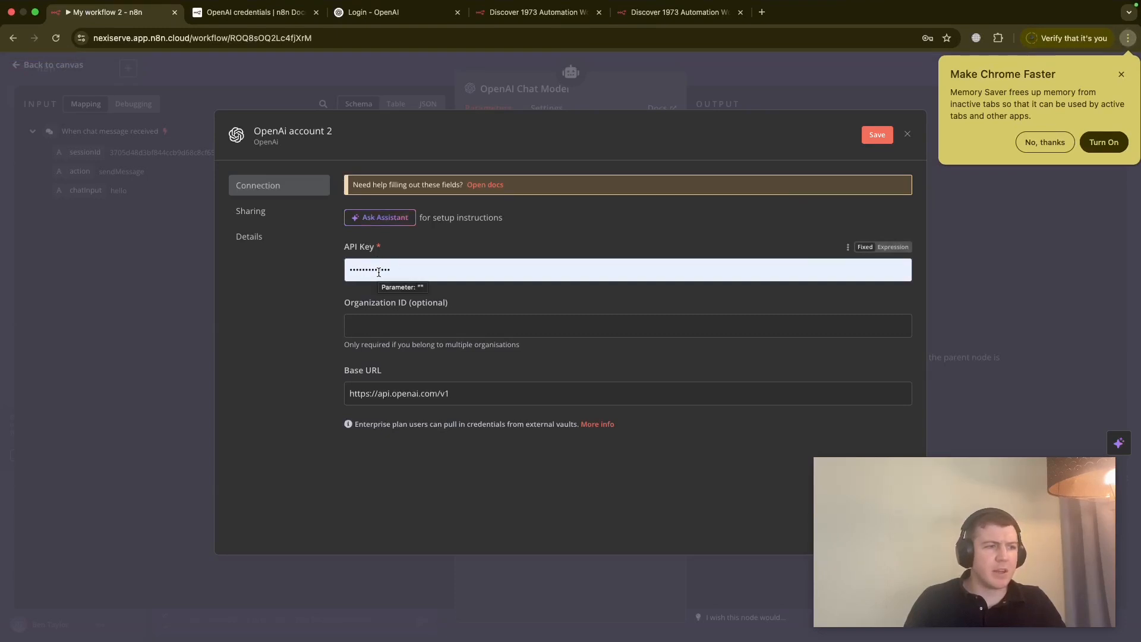
- Save the new 'OpenAi account 2' OpenAI credential
{"action": "left_click_drag", "start_coordinate": [943, 505], "coordinate": [976, 524]}
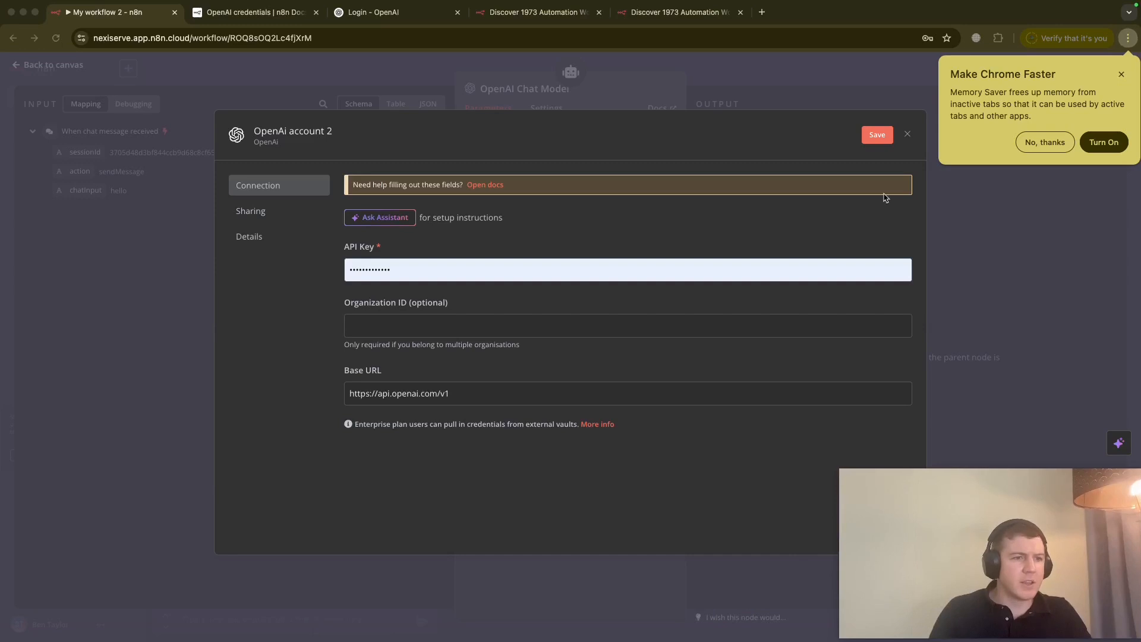
{"action": "left_click", "coordinate": [878, 135]}
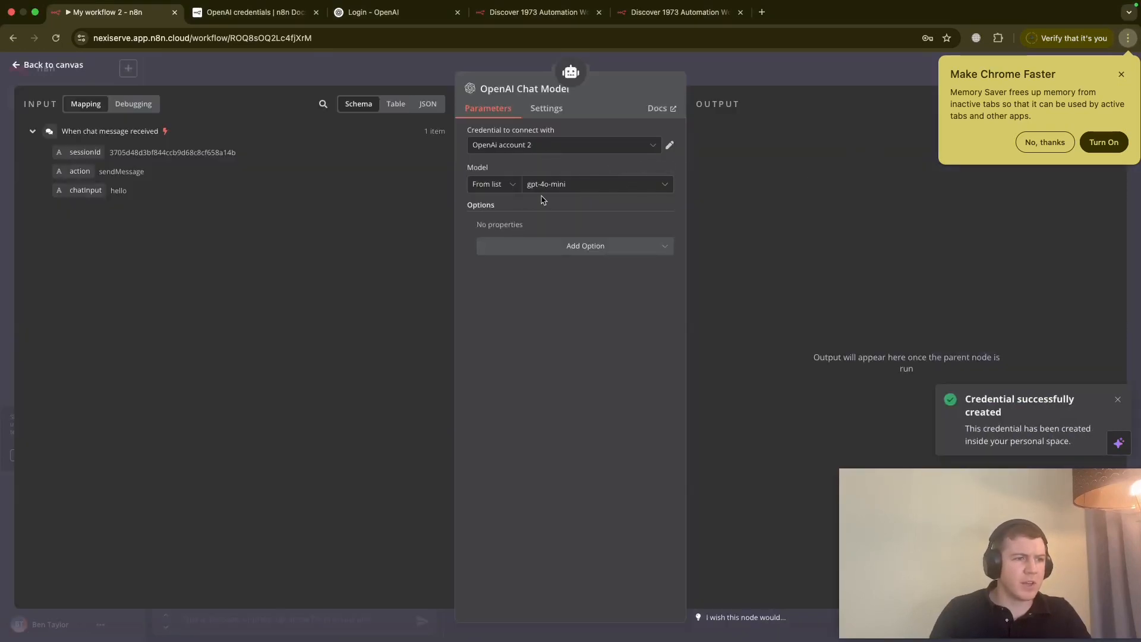
{"action": "left_click", "coordinate": [535, 145]}
- Switch the chat model to the 'OpenAi account' credential and choose gpt-4.1-mini
{"action": "left_click", "coordinate": [521, 178]}
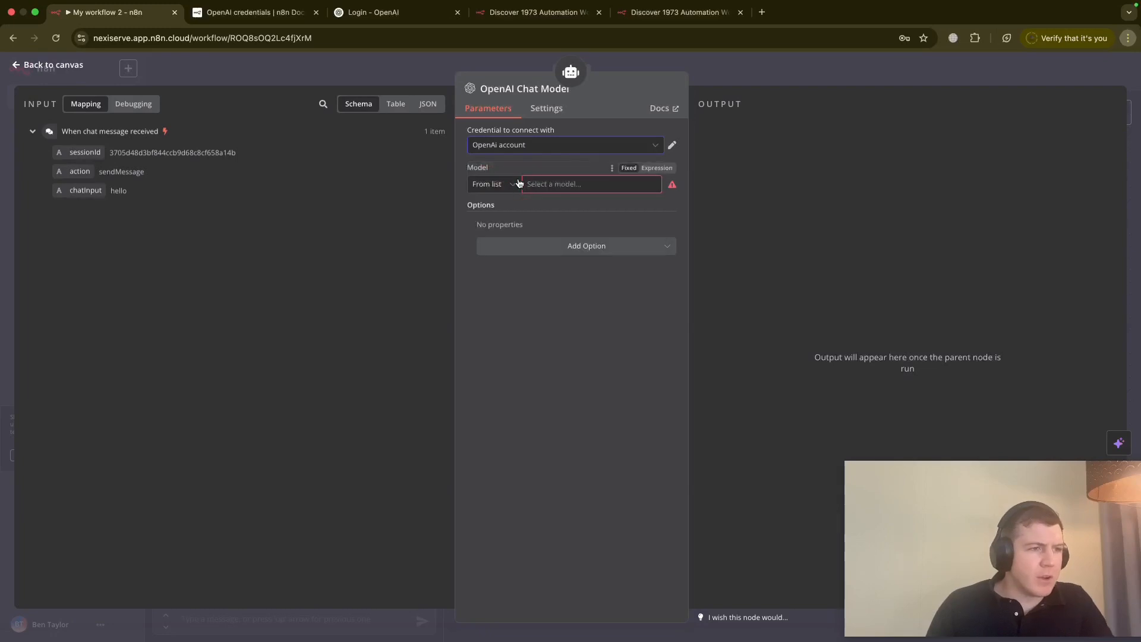
{"action": "left_click", "coordinate": [558, 193]}
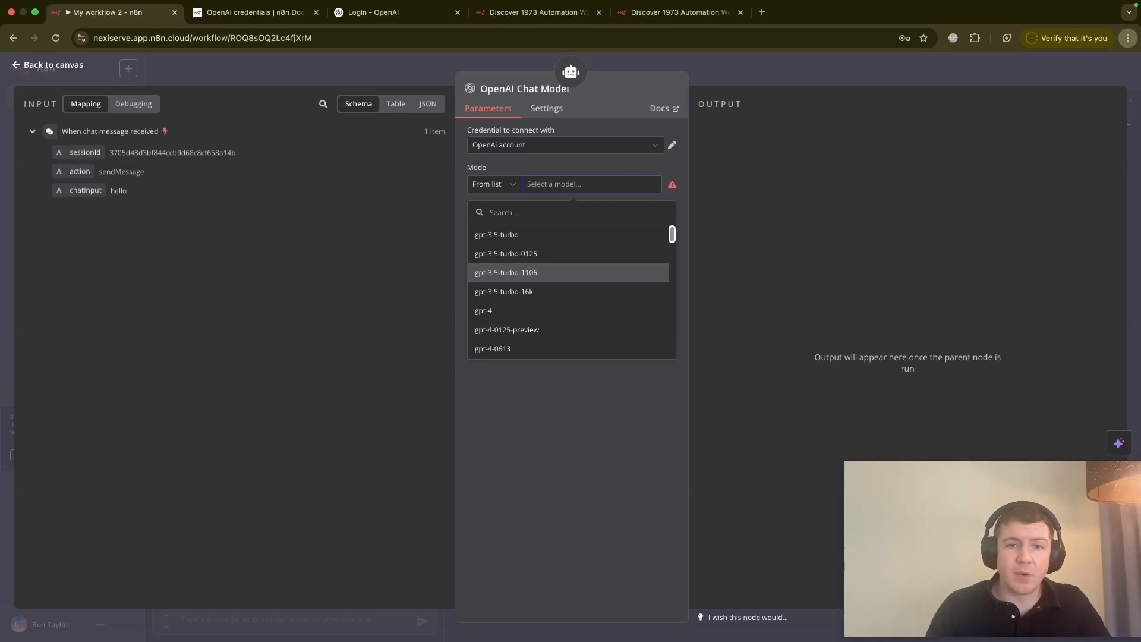
{"action": "scroll", "coordinate": [498, 249], "scroll_direction": "down", "scroll_amount": 15}
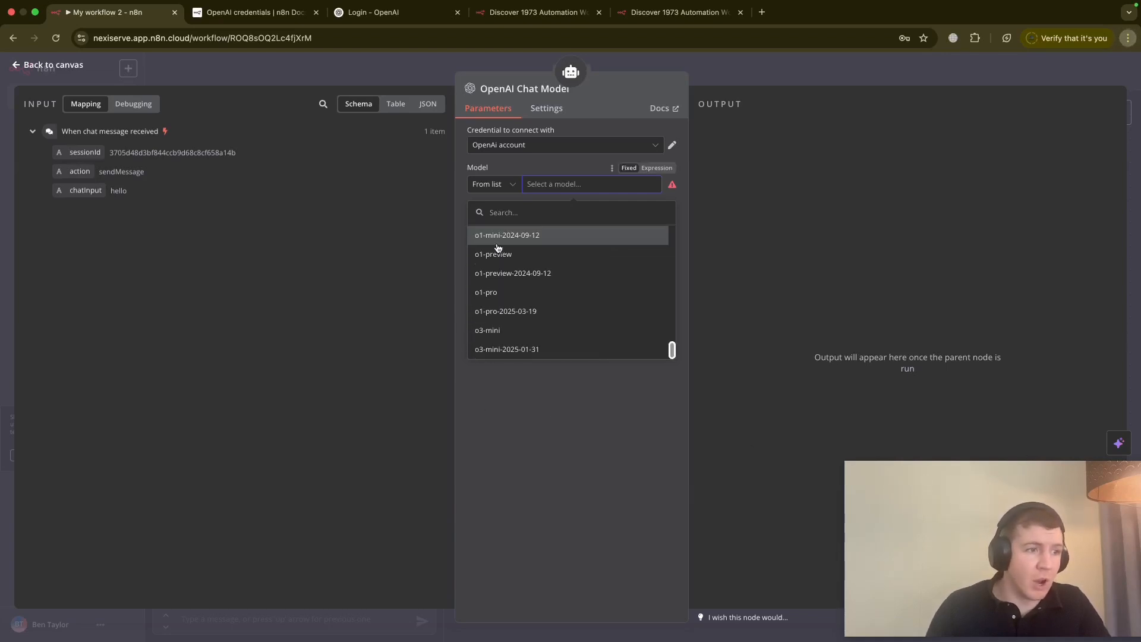
{"action": "scroll", "coordinate": [501, 248], "scroll_direction": "up", "scroll_amount": 15}
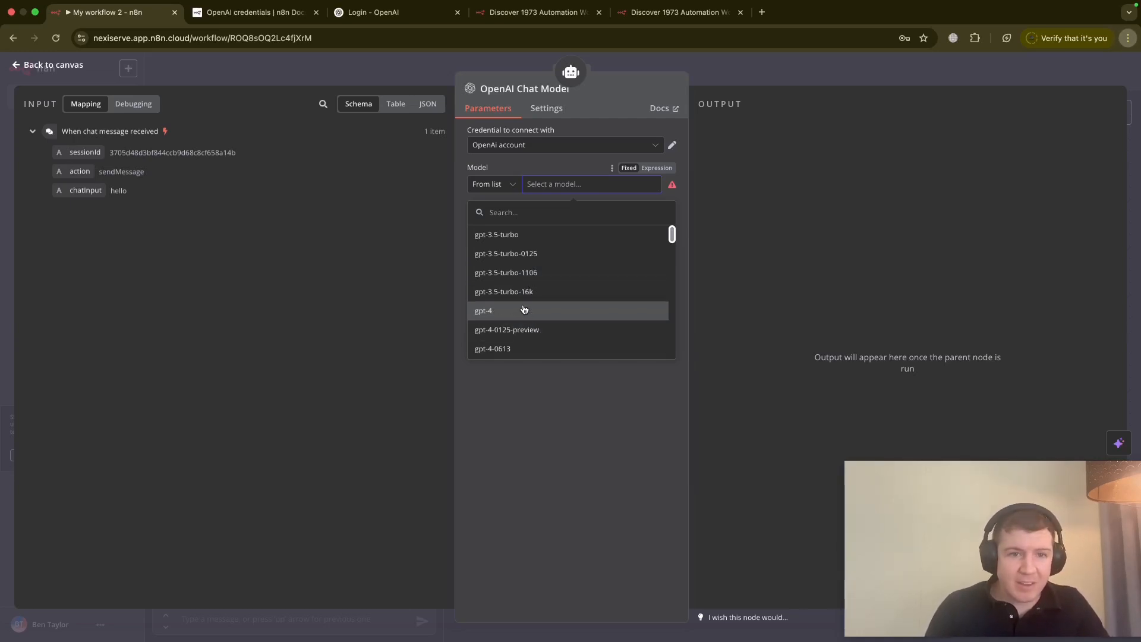
{"action": "scroll", "coordinate": [523, 309], "scroll_direction": "down", "scroll_amount": 2}
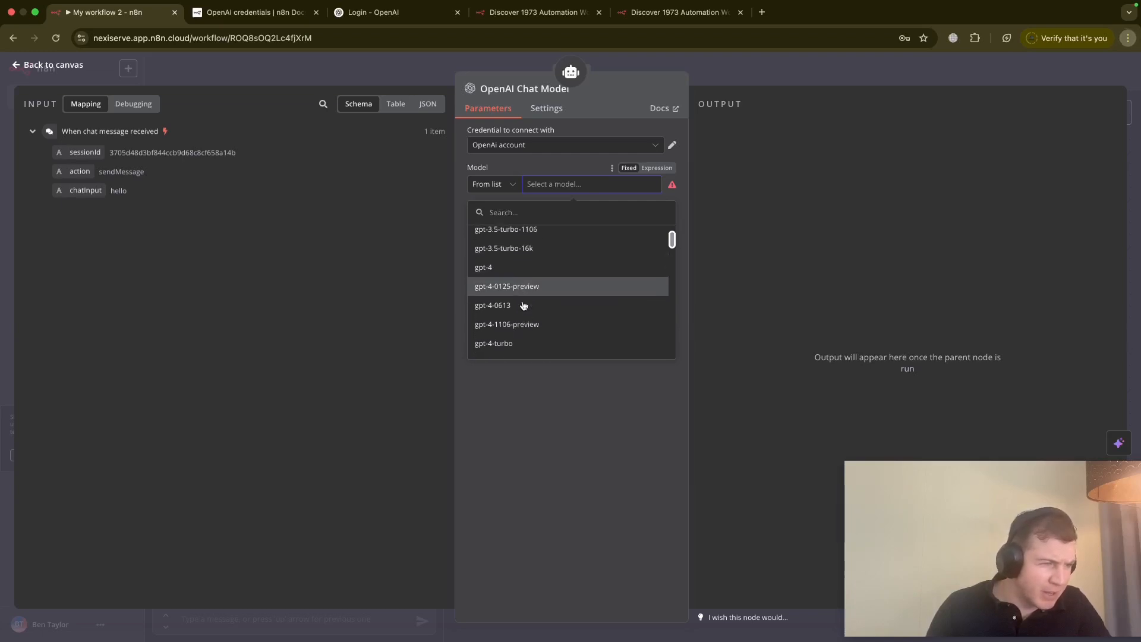
{"action": "scroll", "coordinate": [524, 306], "scroll_direction": "down", "scroll_amount": 2}
{"action": "left_click", "coordinate": [540, 289]}
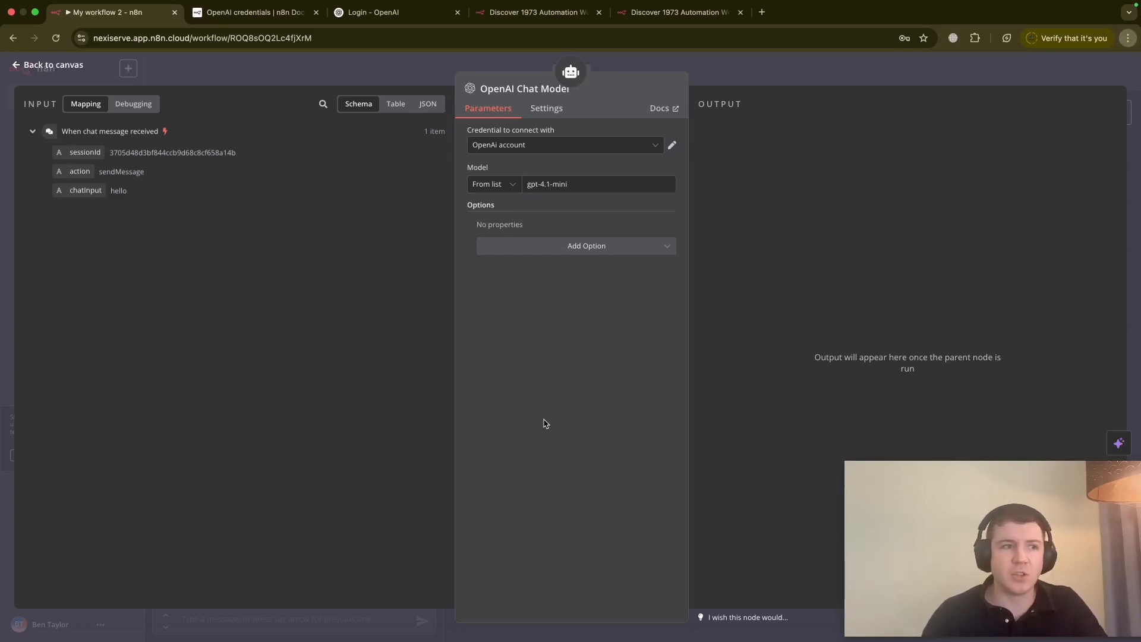
- Attach Simple Memory to the AI Agent, keeping Context Window Length at 5
{"action": "left_click", "coordinate": [18, 66]}
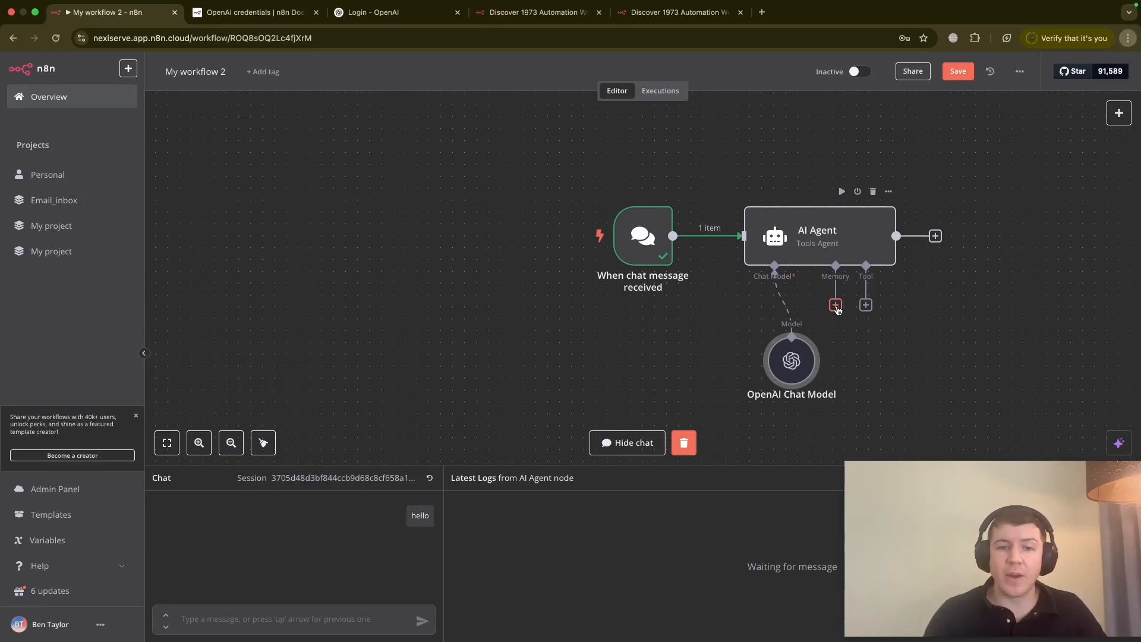
{"action": "left_click", "coordinate": [836, 305]}
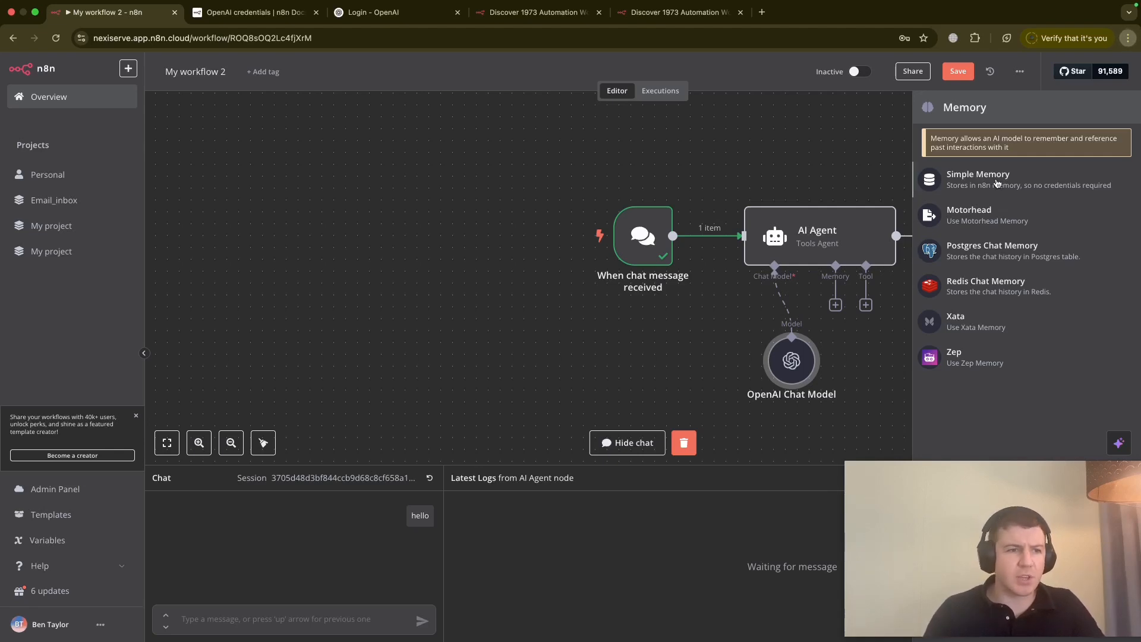
{"action": "left_click", "coordinate": [997, 181]}
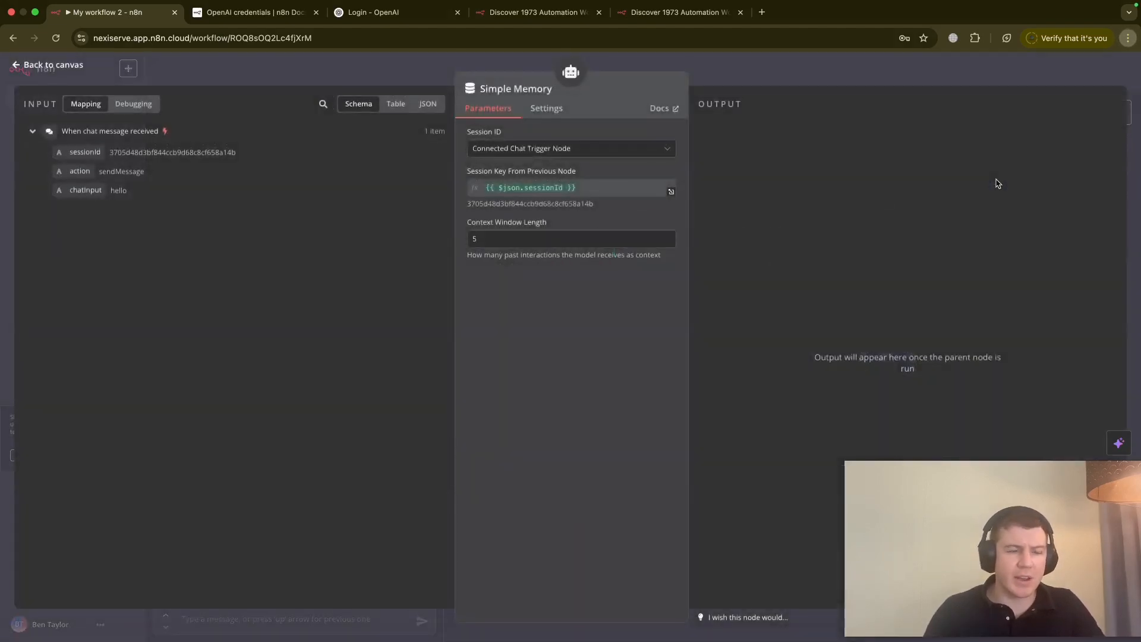
{"action": "left_click", "coordinate": [526, 240]}
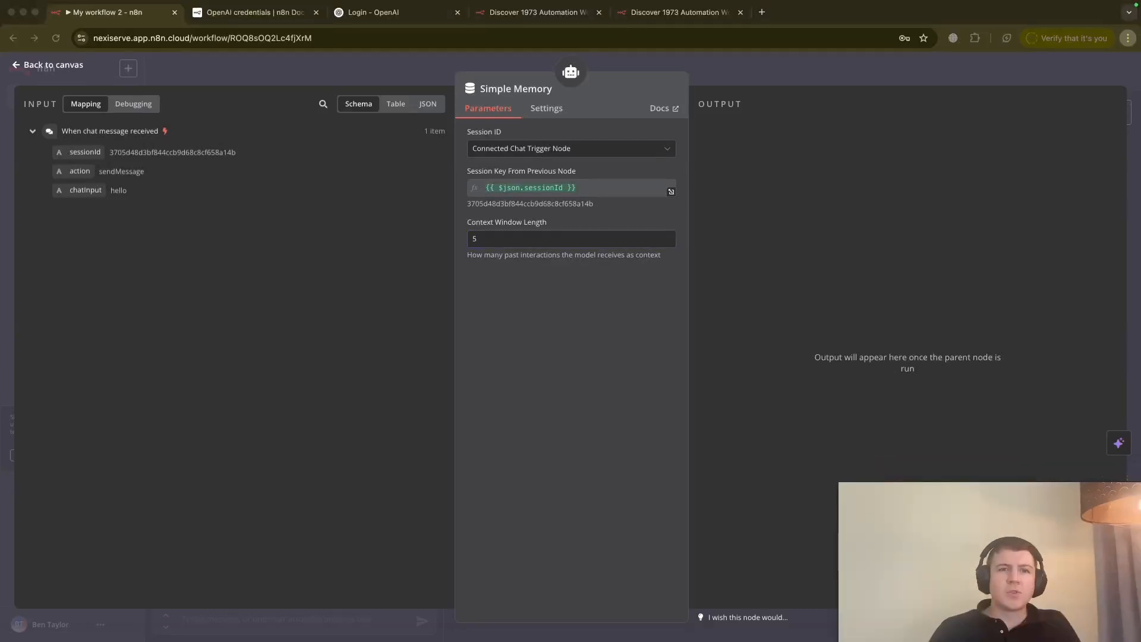
{"action": "left_click", "coordinate": [17, 67]}
- Send the chat message 'hello, how are you?' to the agent
{"action": "left_click", "coordinate": [16, 67]}
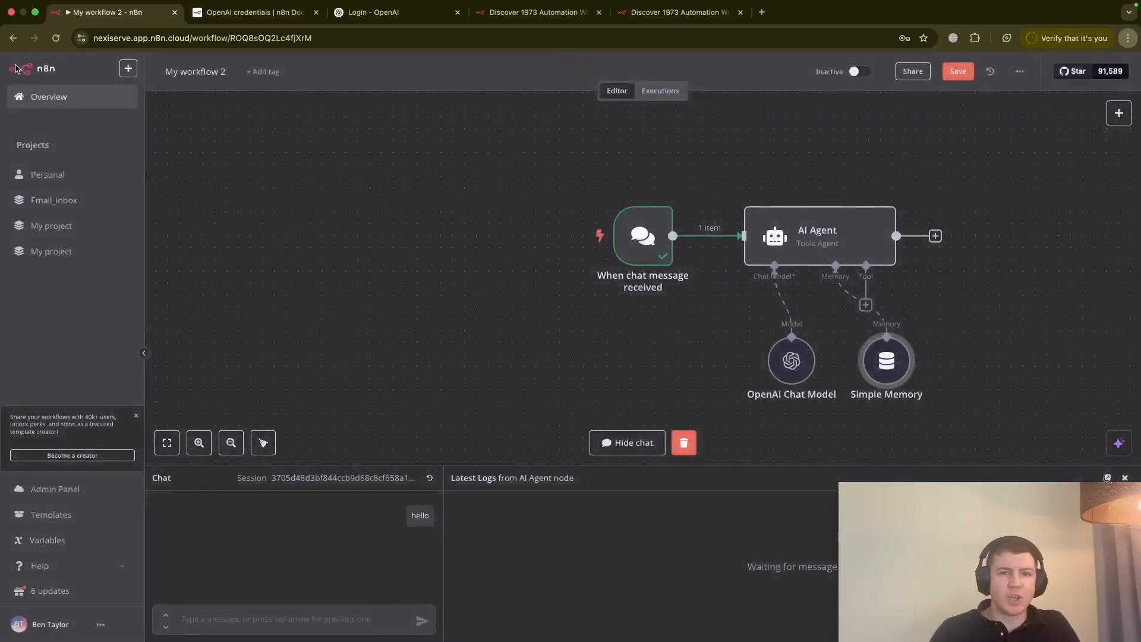
{"action": "left_click", "coordinate": [269, 613]}
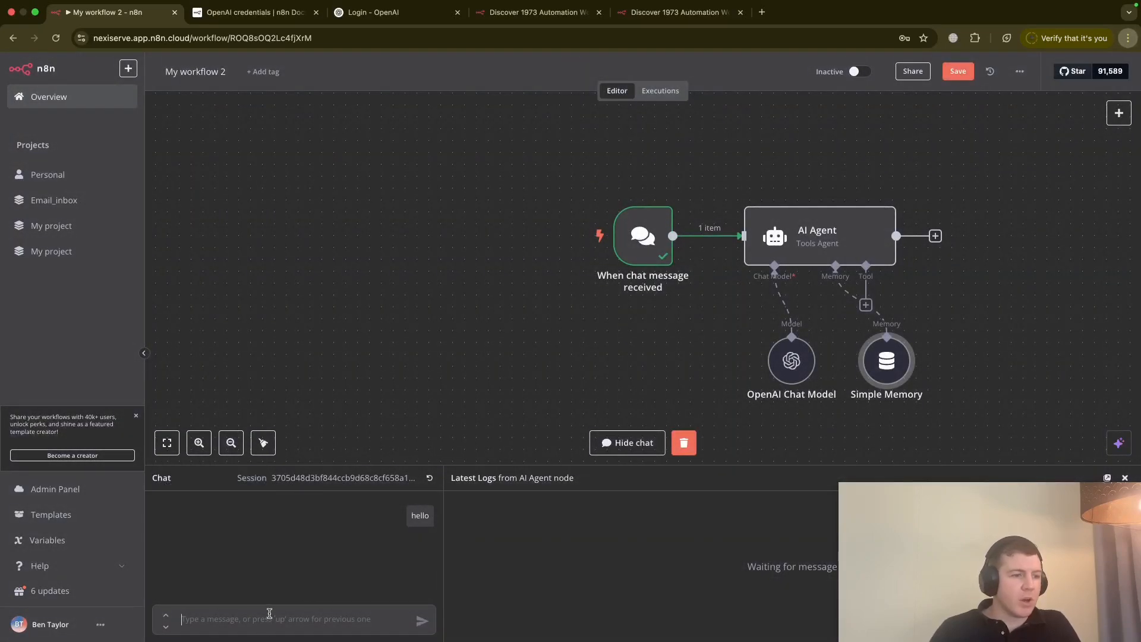
{"action": "type", "text": "hello"}
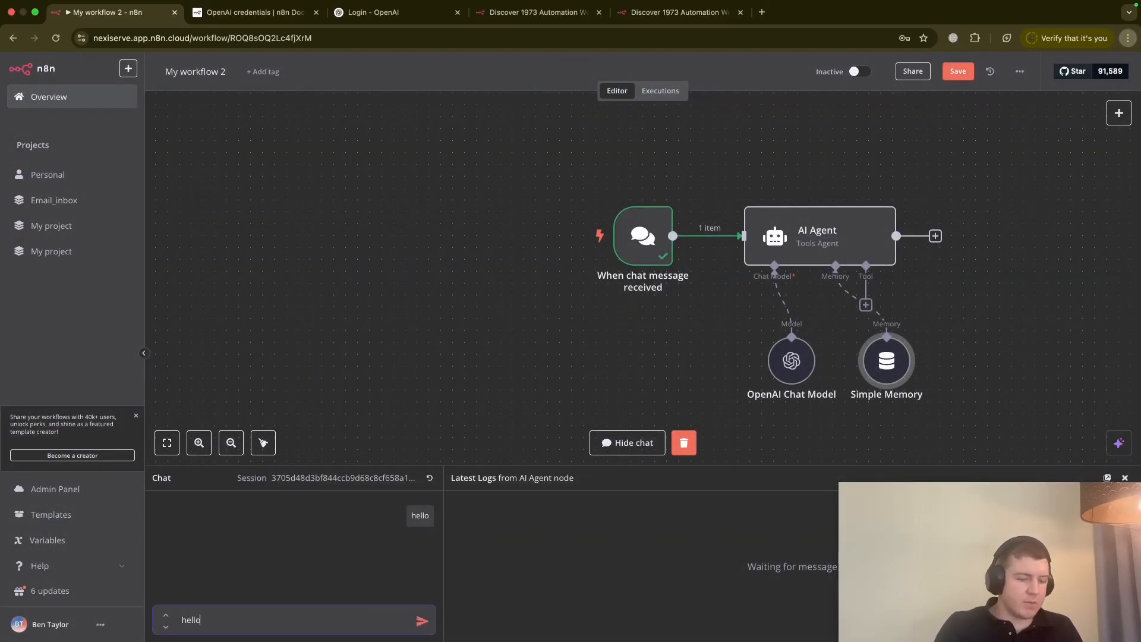
{"action": "type", "text": " ho"}
{"action": "key", "text": "BackSpace"}
{"action": "key", "text": "BackSpace"}
{"action": "key", "text": "BackSpace"}
{"action": "type", "text": ","}
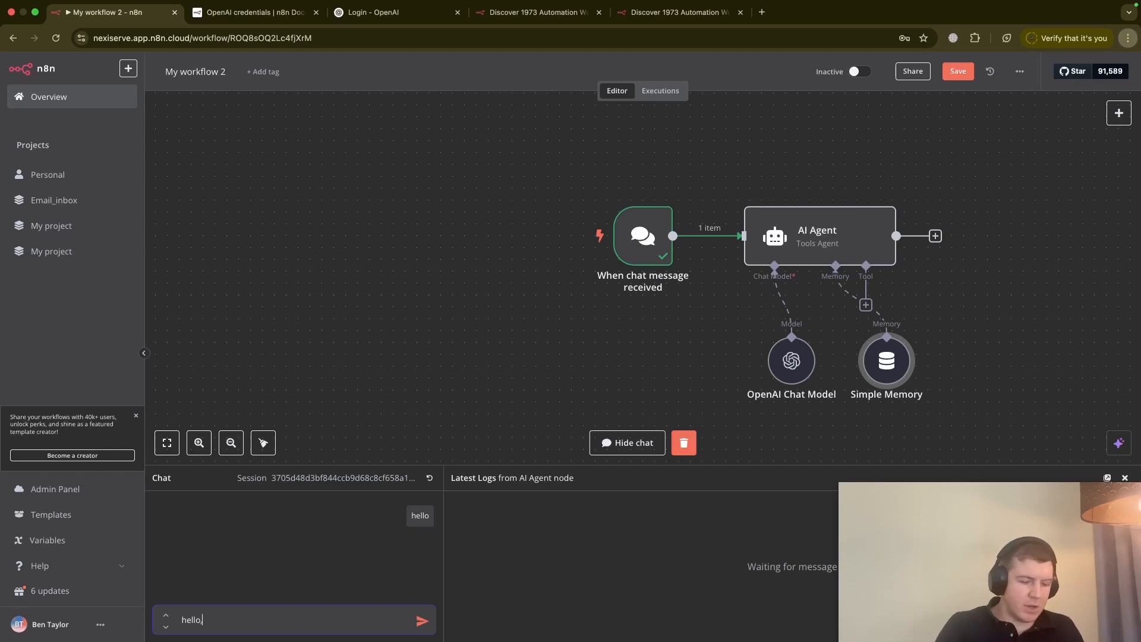
{"action": "type", "text": " how are you?"}
{"action": "key", "text": "Return"}
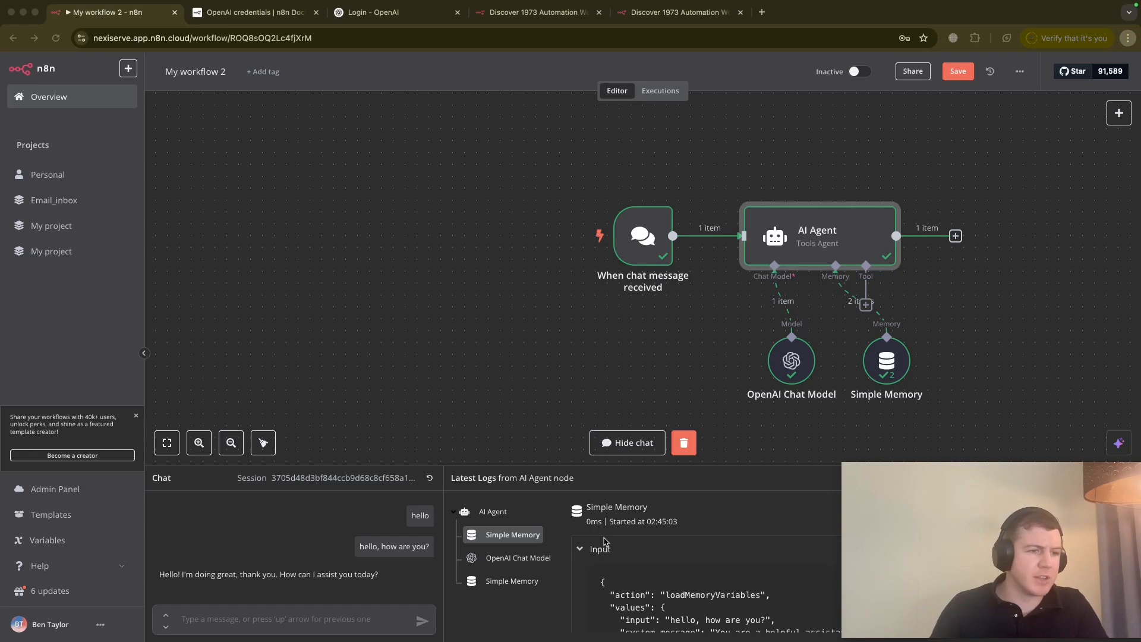
{"action": "scroll", "coordinate": [618, 567], "scroll_direction": "down", "scroll_amount": 2}
{"action": "scroll", "coordinate": [618, 568], "scroll_direction": "up", "scroll_amount": 1}
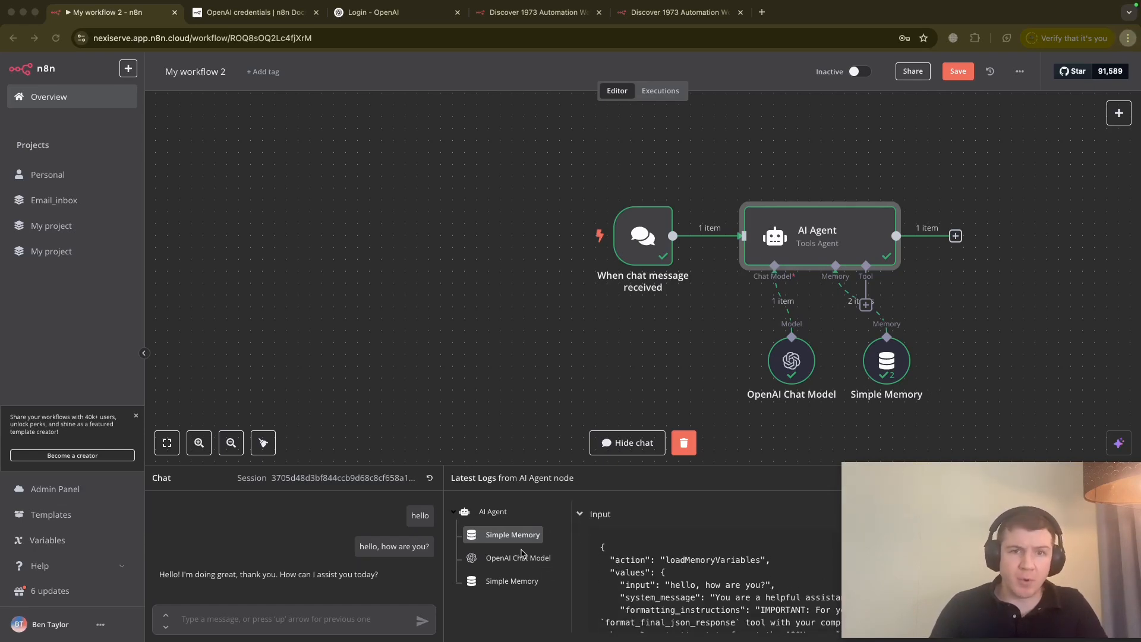
{"action": "scroll", "coordinate": [642, 586], "scroll_direction": "down", "scroll_amount": 5}
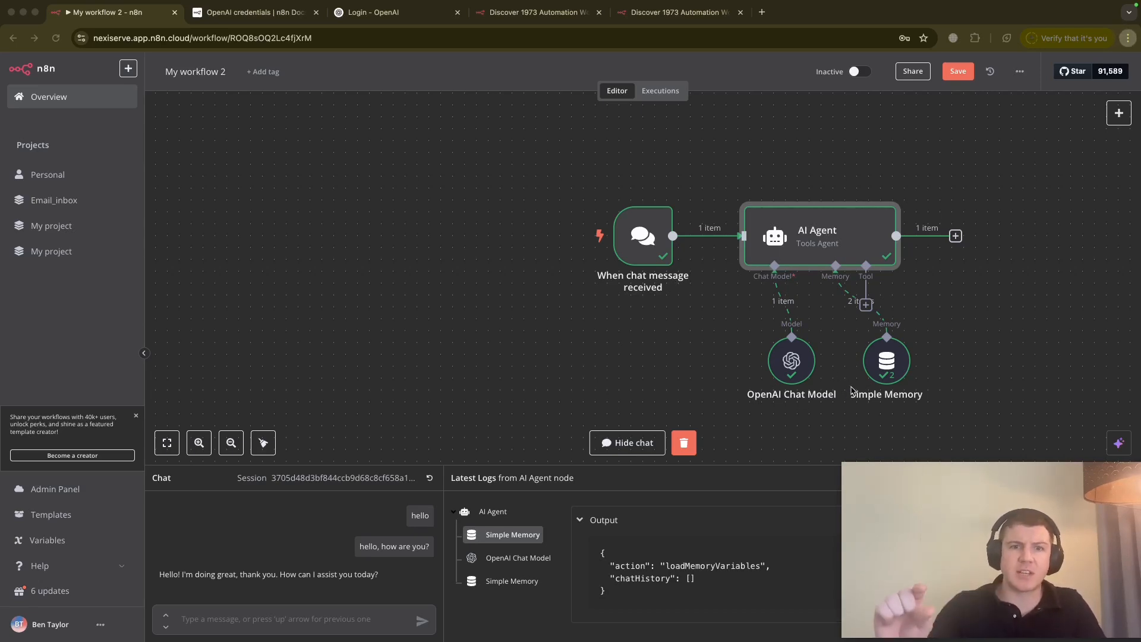
{"action": "scroll", "coordinate": [652, 567], "scroll_direction": "up", "scroll_amount": 3}
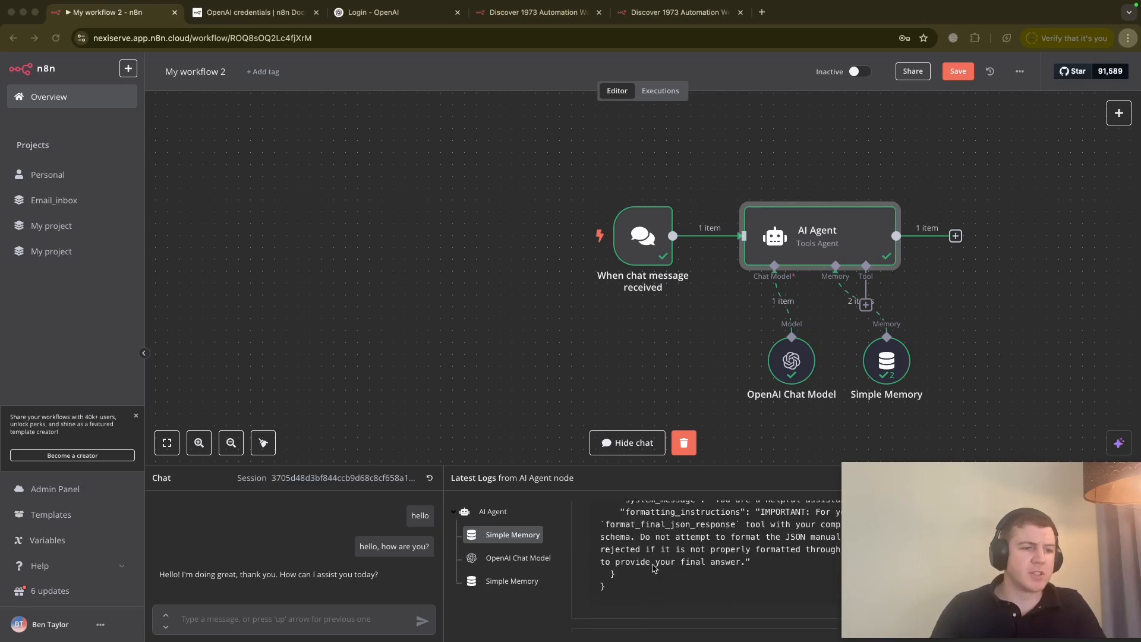
{"action": "scroll", "coordinate": [652, 566], "scroll_direction": "up", "scroll_amount": 5}
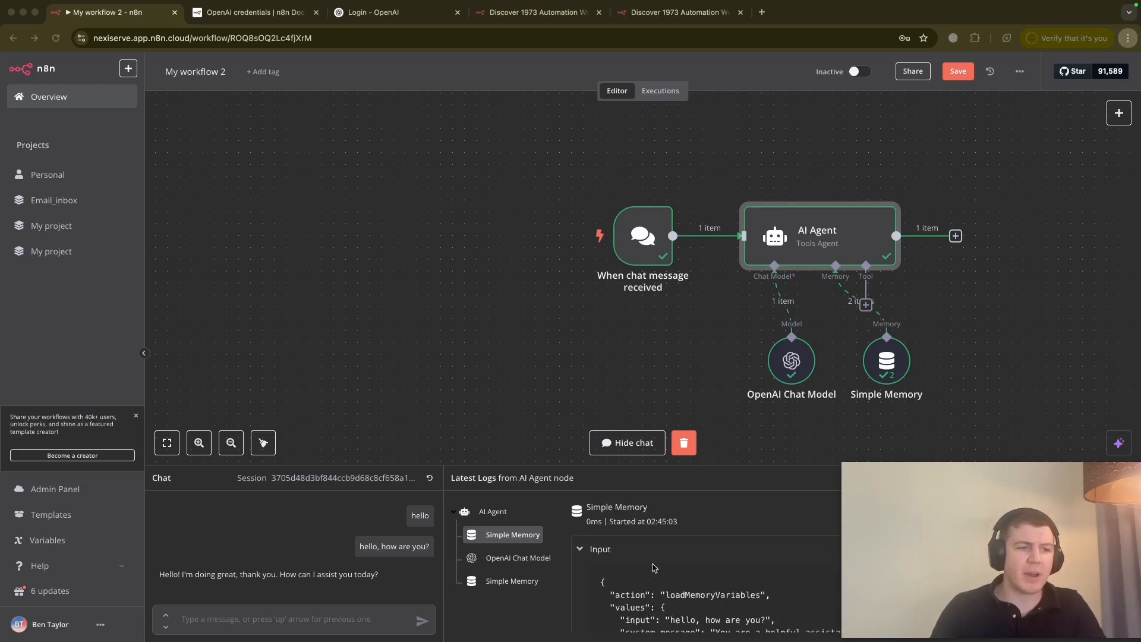
{"action": "scroll", "coordinate": [666, 580], "scroll_direction": "down", "scroll_amount": 10}
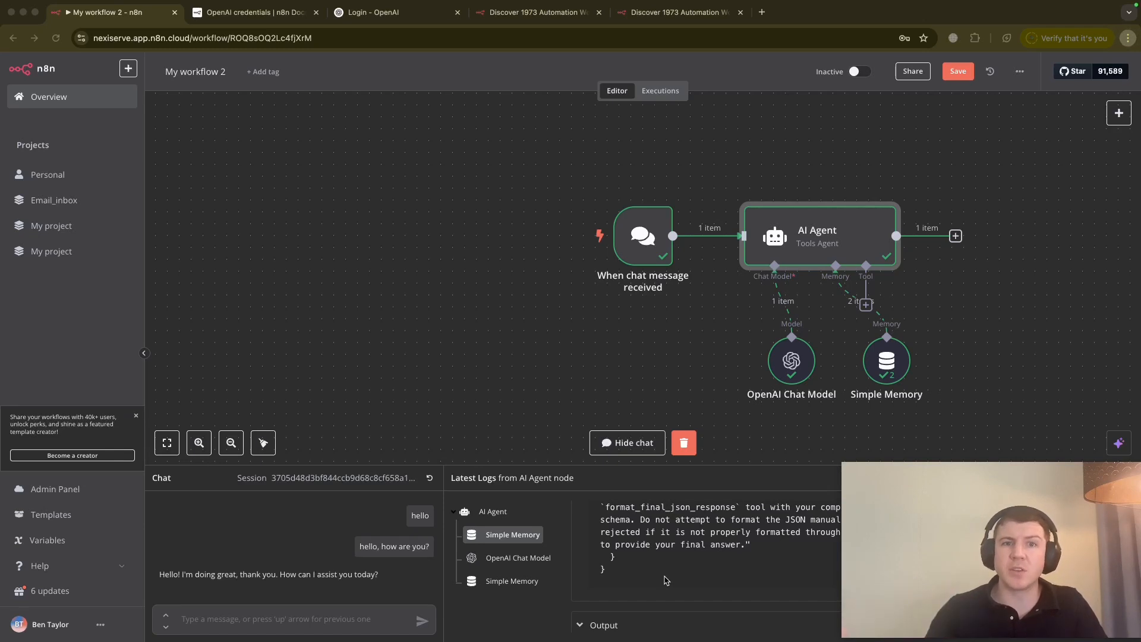
{"action": "scroll", "coordinate": [666, 580], "scroll_direction": "down", "scroll_amount": 3}
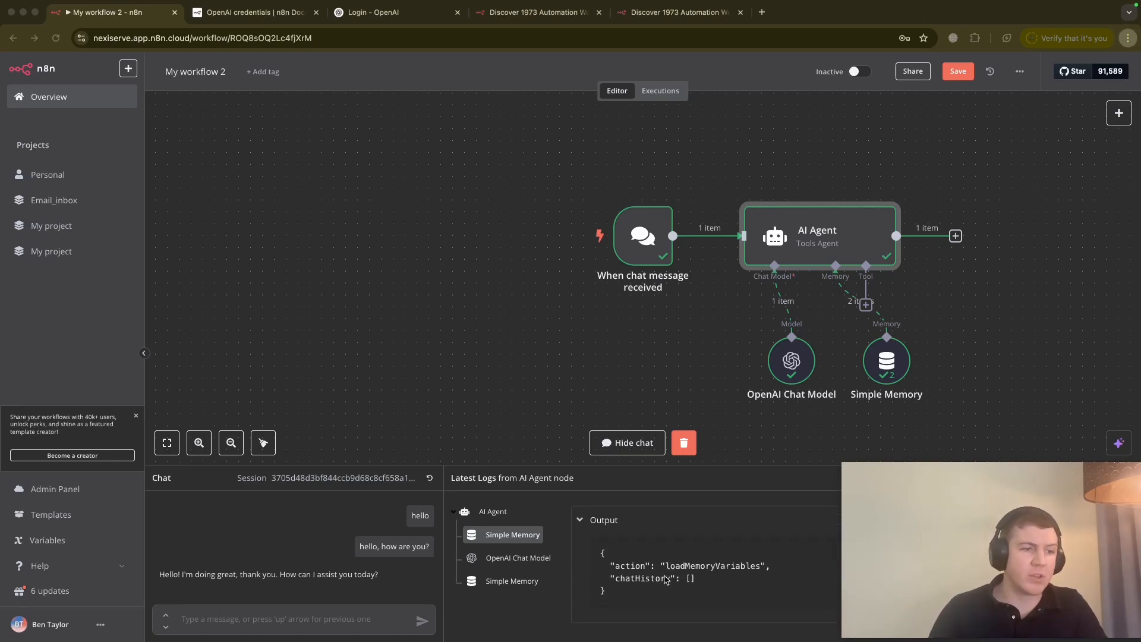
{"action": "scroll", "coordinate": [666, 580], "scroll_direction": "up", "scroll_amount": 10}
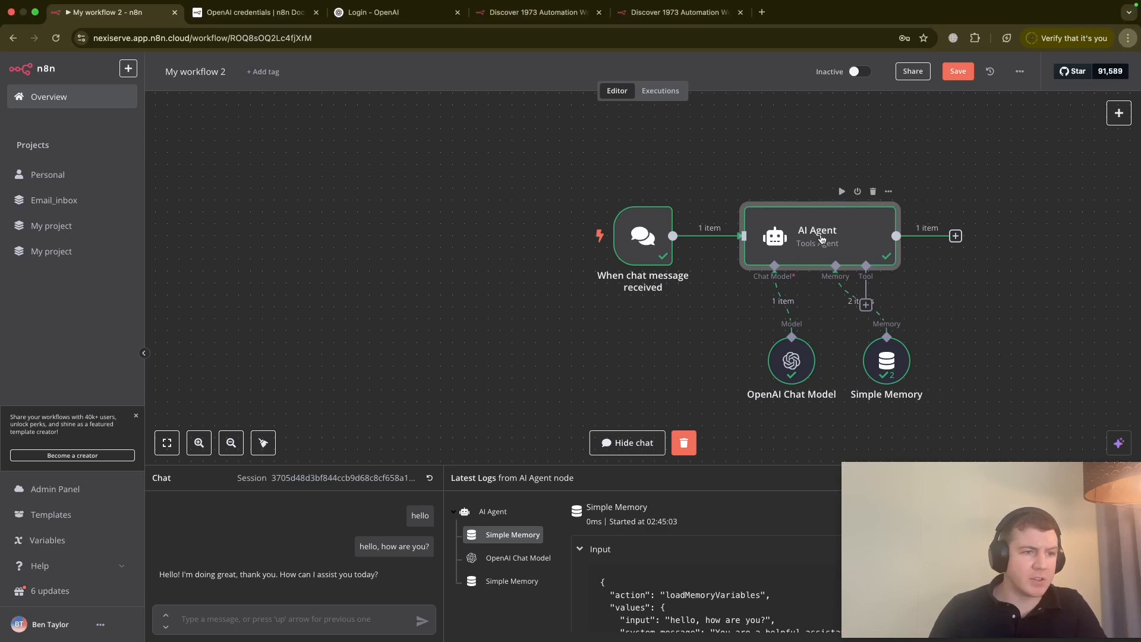
- Add a System Message option to the AI Agent reading 'please respond only using emojis'
{"action": "double_click", "coordinate": [822, 237]}
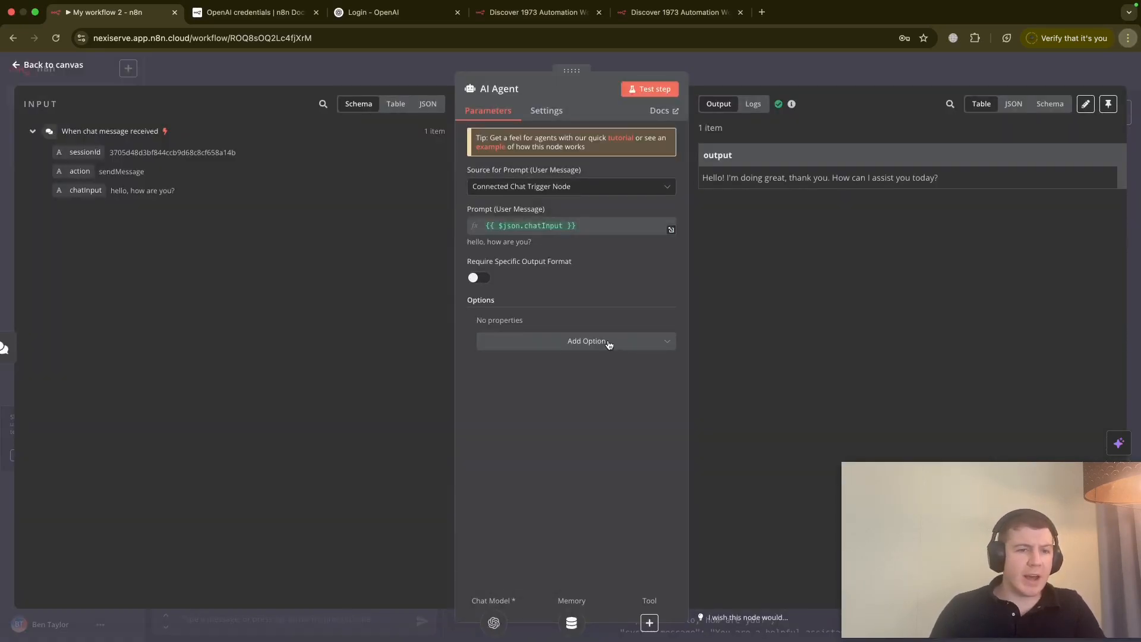
{"action": "left_click", "coordinate": [609, 344]}
{"action": "left_click", "coordinate": [566, 371]}
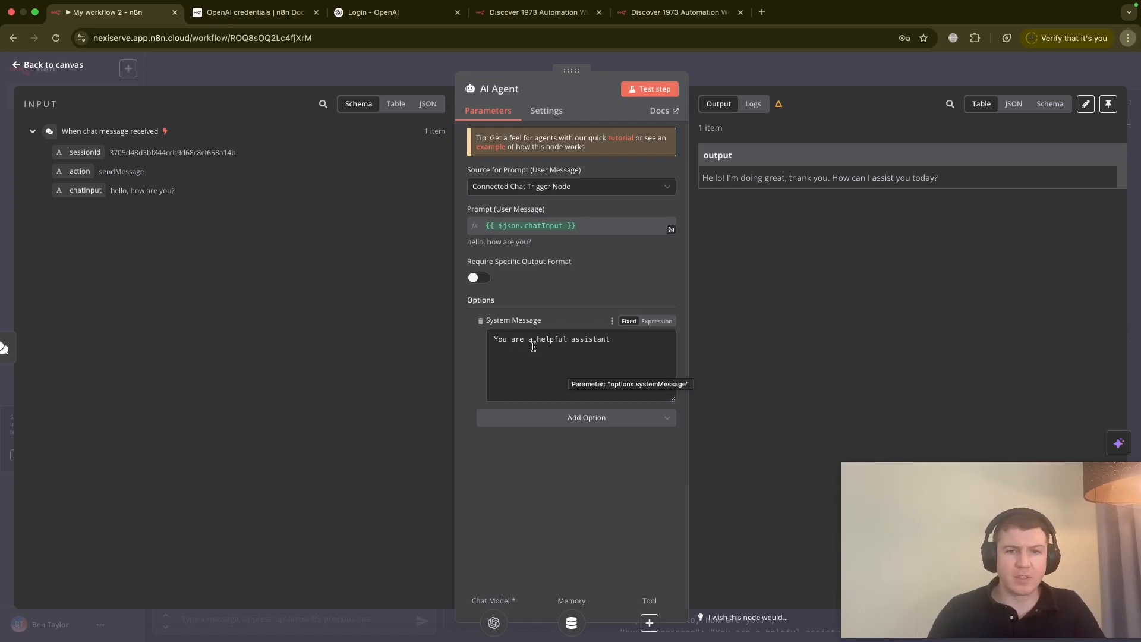
{"action": "left_click", "coordinate": [562, 349]}
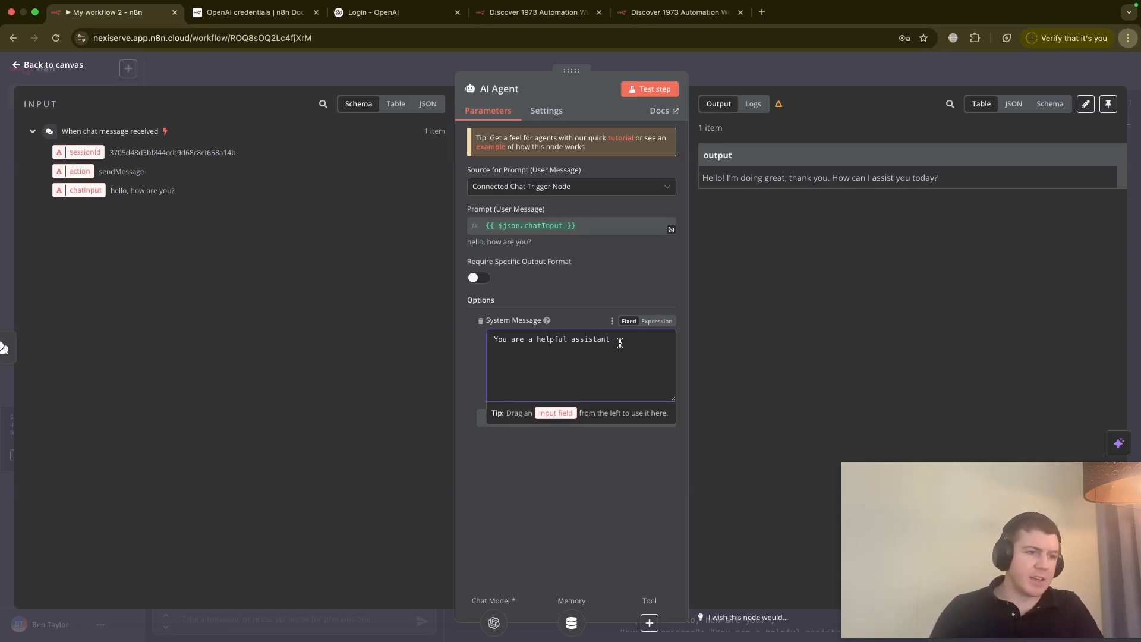
{"action": "left_click_drag", "start_coordinate": [618, 343], "coordinate": [413, 334]}
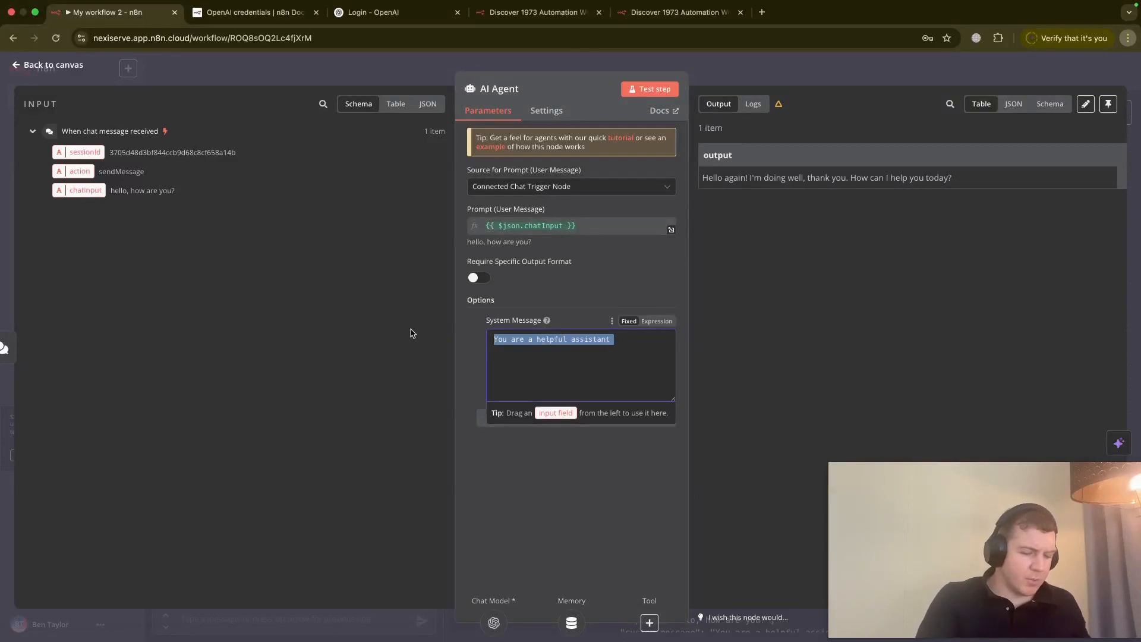
{"action": "type", "text": "please respo"}
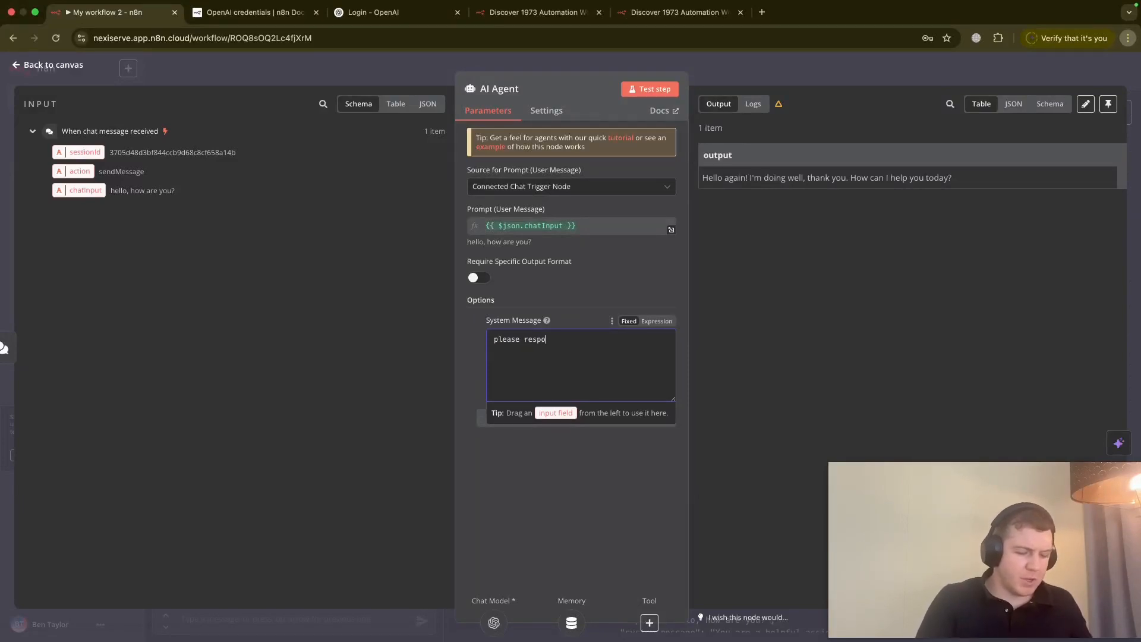
{"action": "type", "text": "nd only using"}
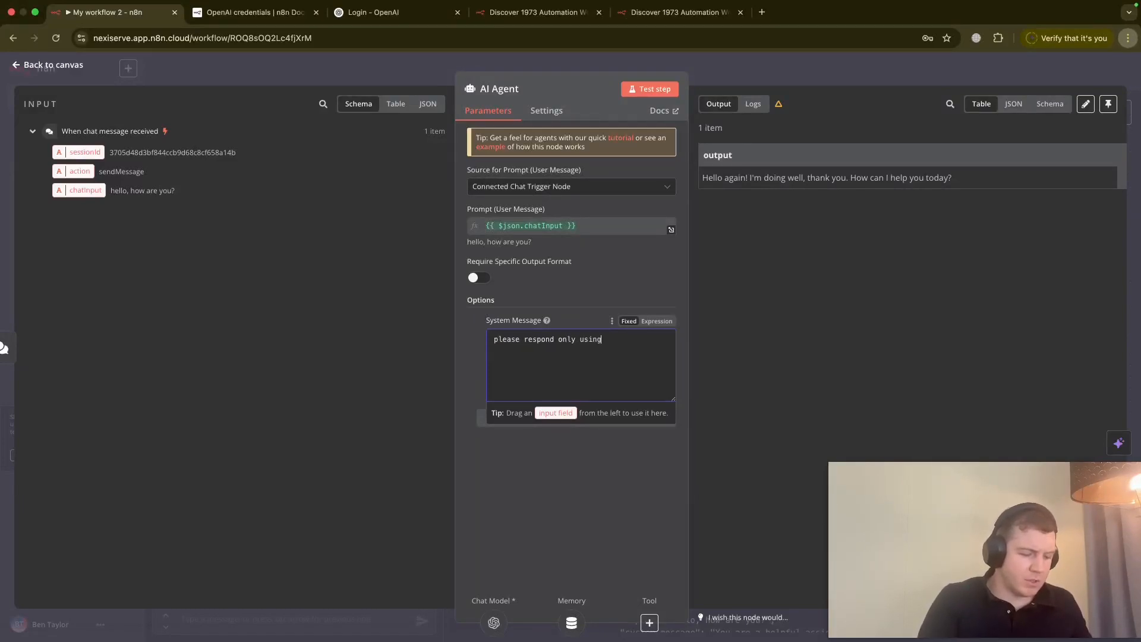
{"action": "type", "text": " emojis"}
{"action": "left_click", "coordinate": [652, 93]}
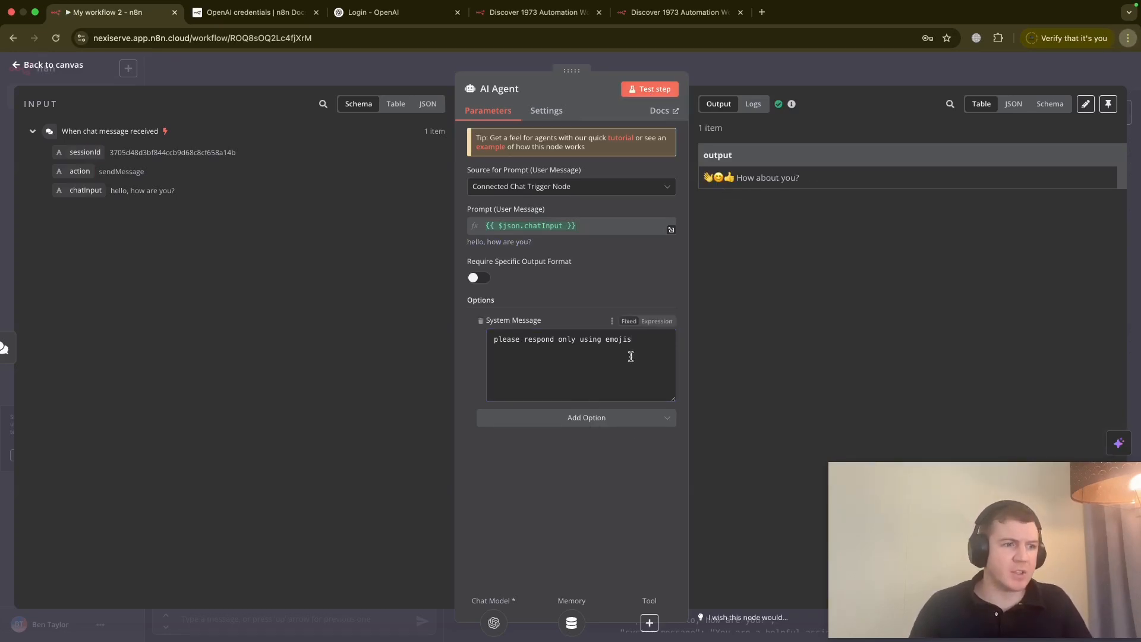
{"action": "left_click_drag", "start_coordinate": [472, 380], "coordinate": [299, 262]}
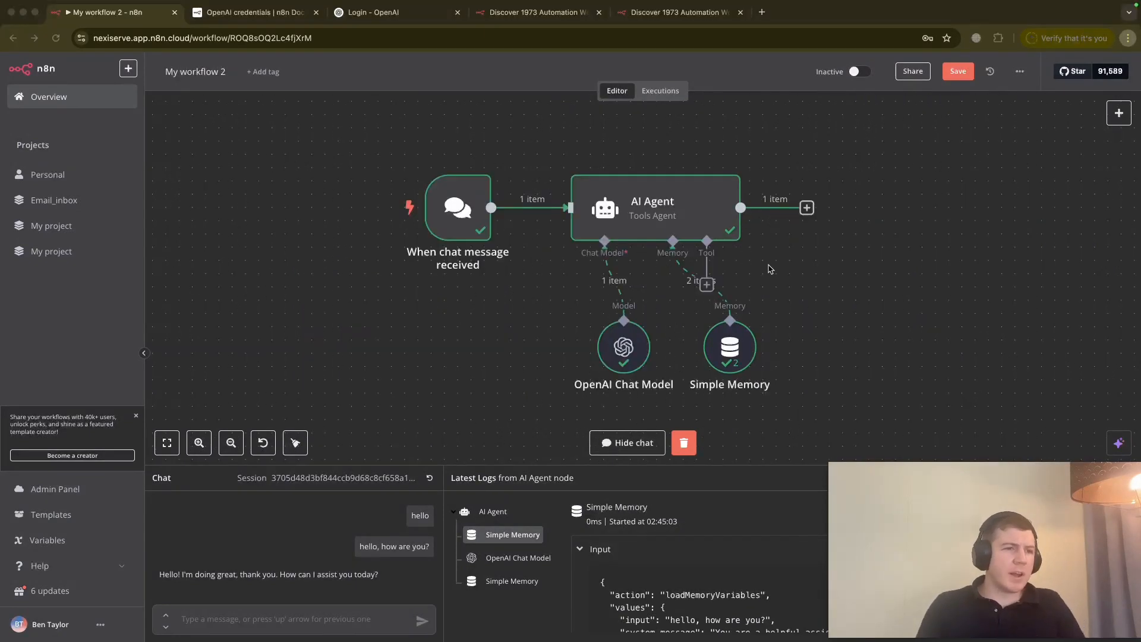
{"action": "left_click", "coordinate": [807, 214]}
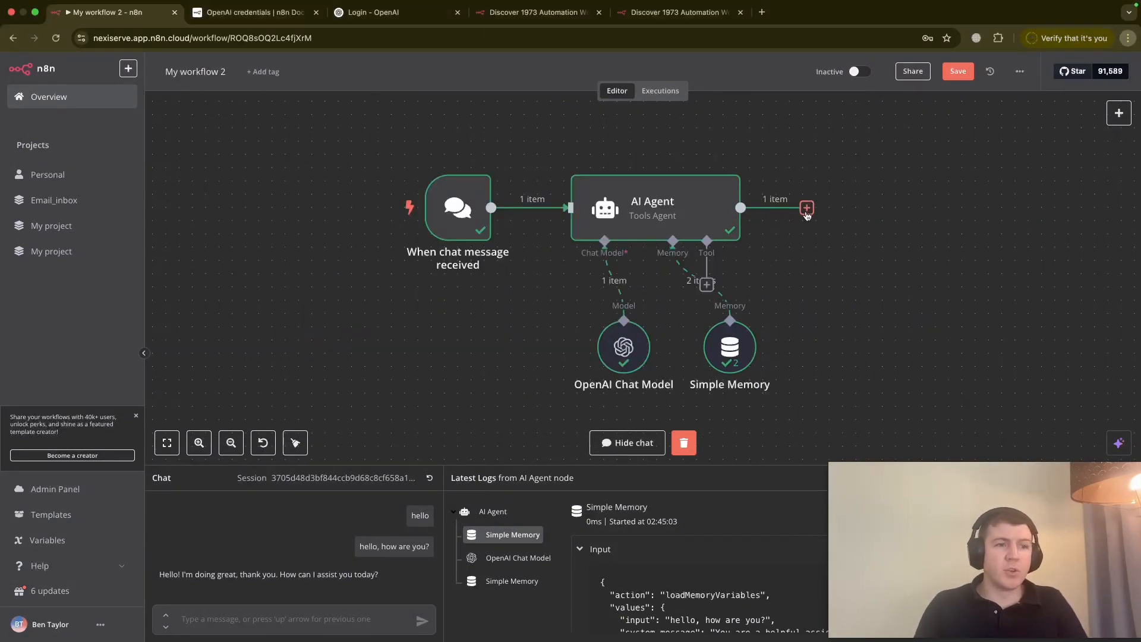
- Search the agent's Tools list for 'gmai' and add the Gmail Tool to the AI Agent
{"action": "left_click", "coordinate": [806, 213]}
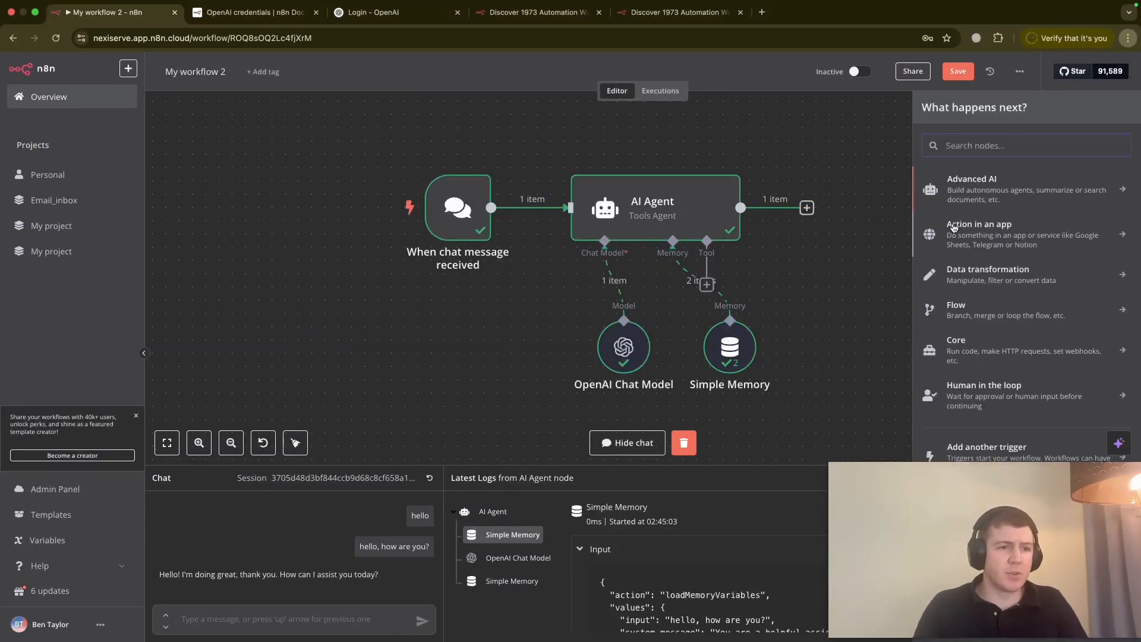
{"action": "left_click", "coordinate": [709, 286]}
{"action": "scroll", "coordinate": [1023, 253], "scroll_direction": "down", "scroll_amount": 8}
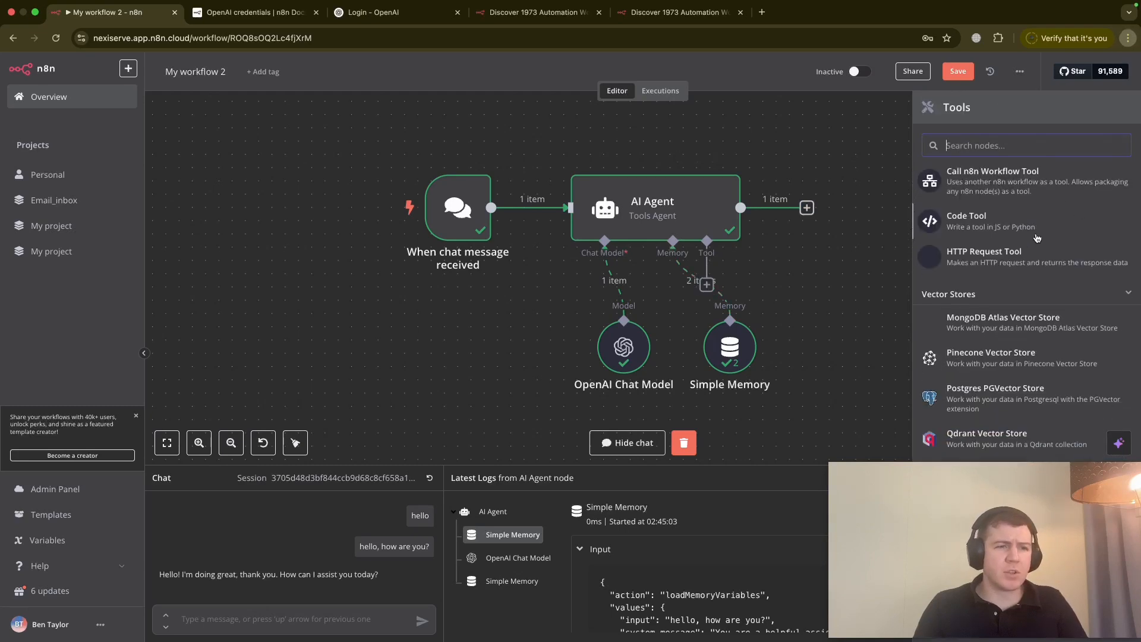
{"action": "scroll", "coordinate": [1023, 253], "scroll_direction": "down", "scroll_amount": 20}
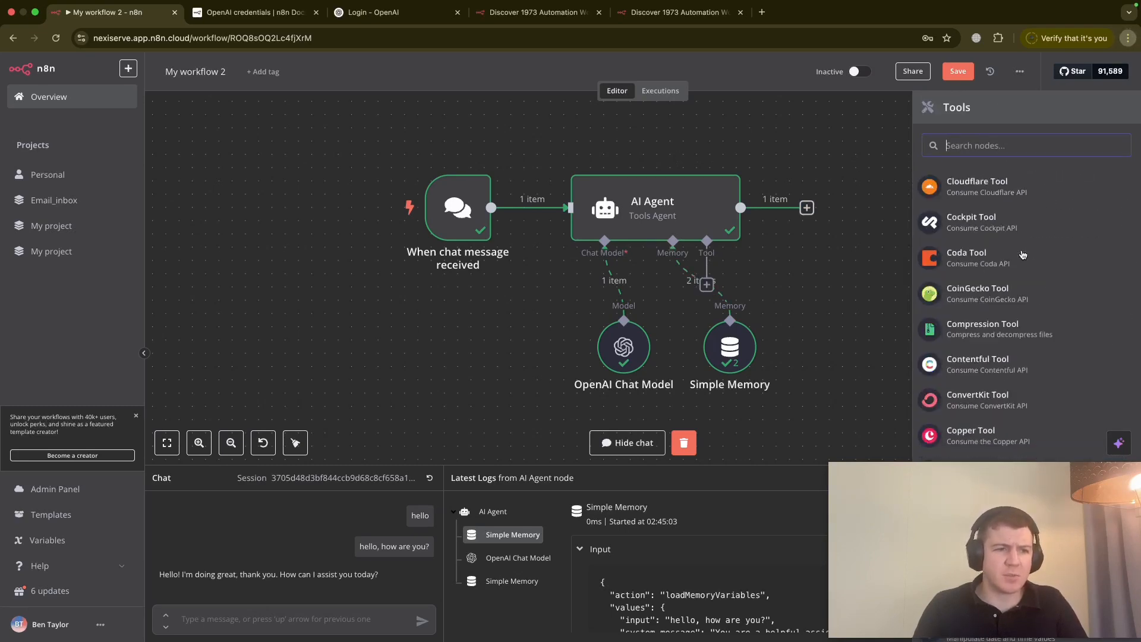
{"action": "scroll", "coordinate": [1024, 253], "scroll_direction": "down", "scroll_amount": 20}
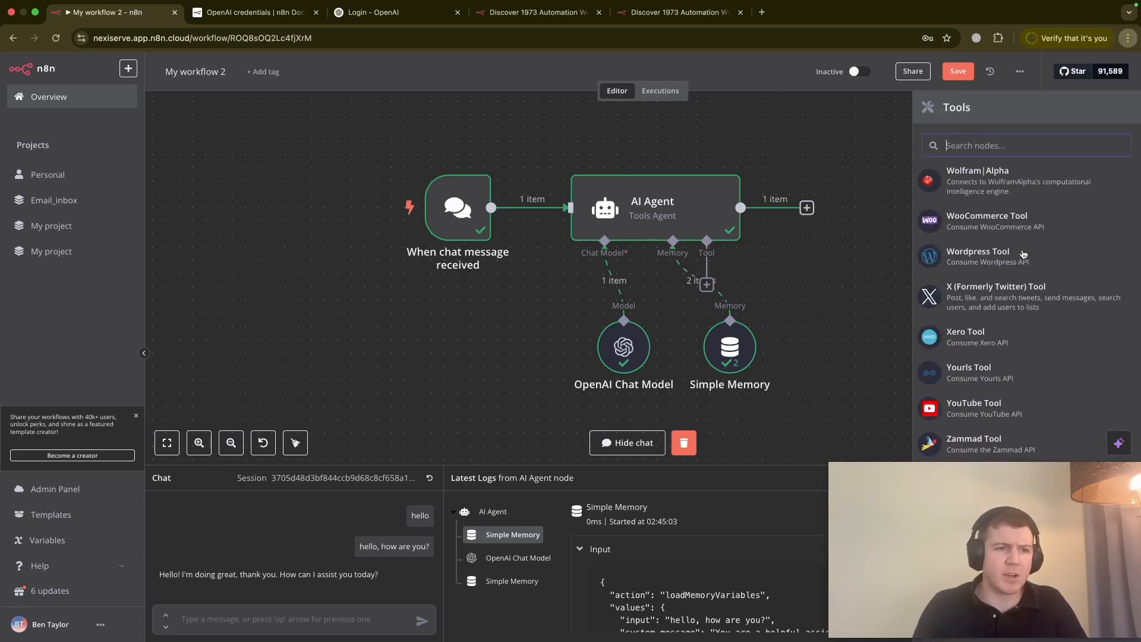
{"action": "scroll", "coordinate": [1024, 254], "scroll_direction": "up", "scroll_amount": 20}
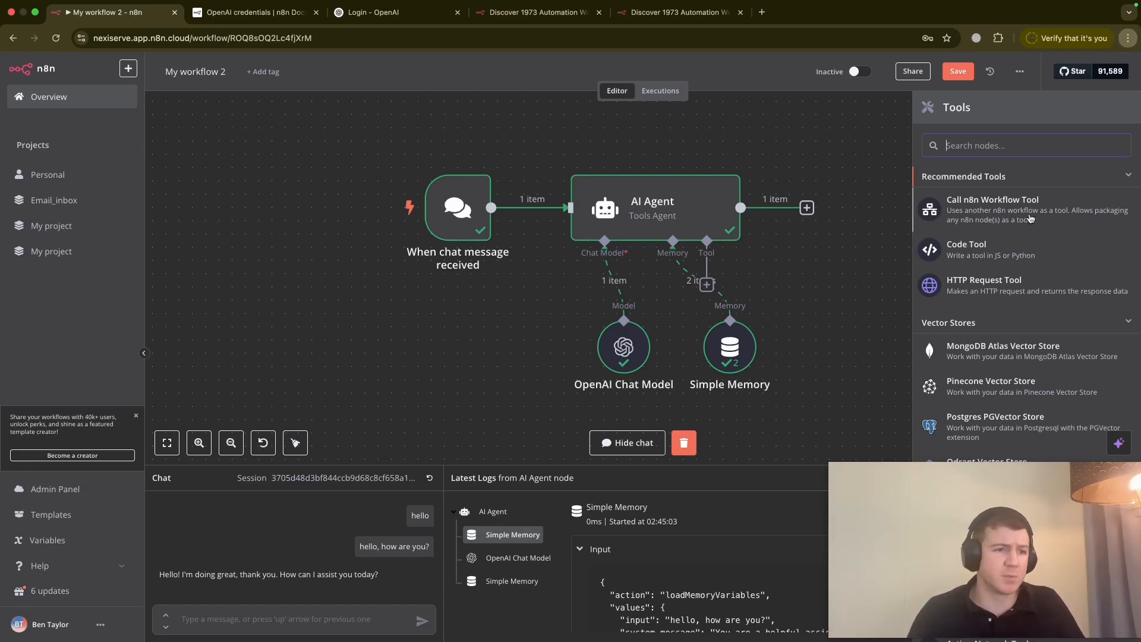
{"action": "type", "text": "gmail"}
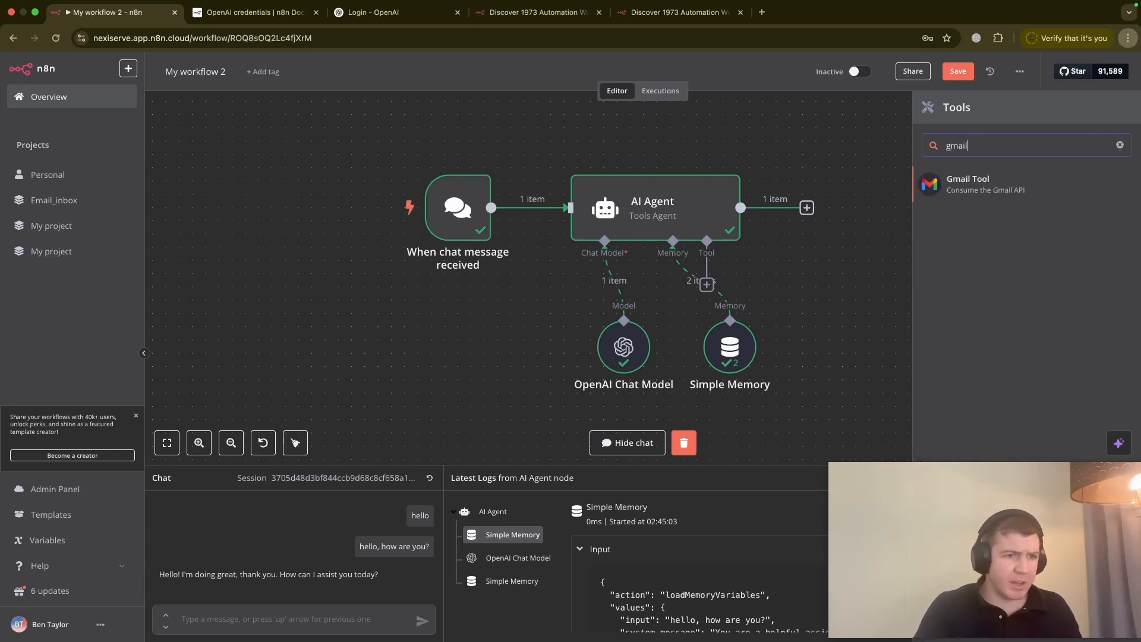
{"action": "left_click", "coordinate": [1020, 192]}
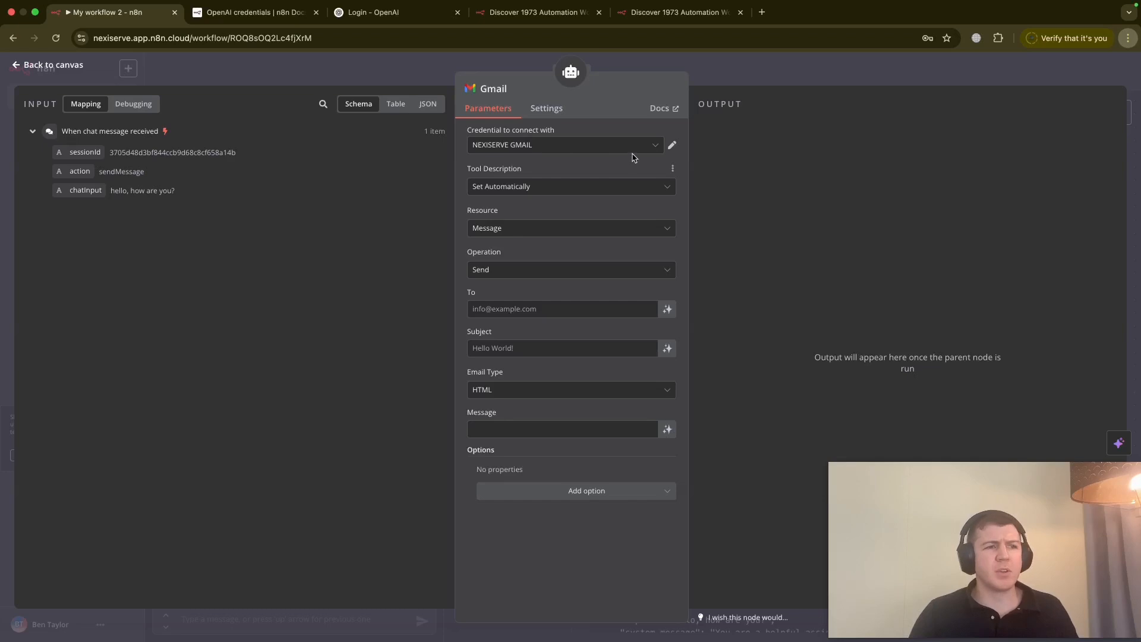
- Keep the existing Gmail credential and enter the recipient's e-mail address in the To field
{"action": "left_click", "coordinate": [659, 146]}
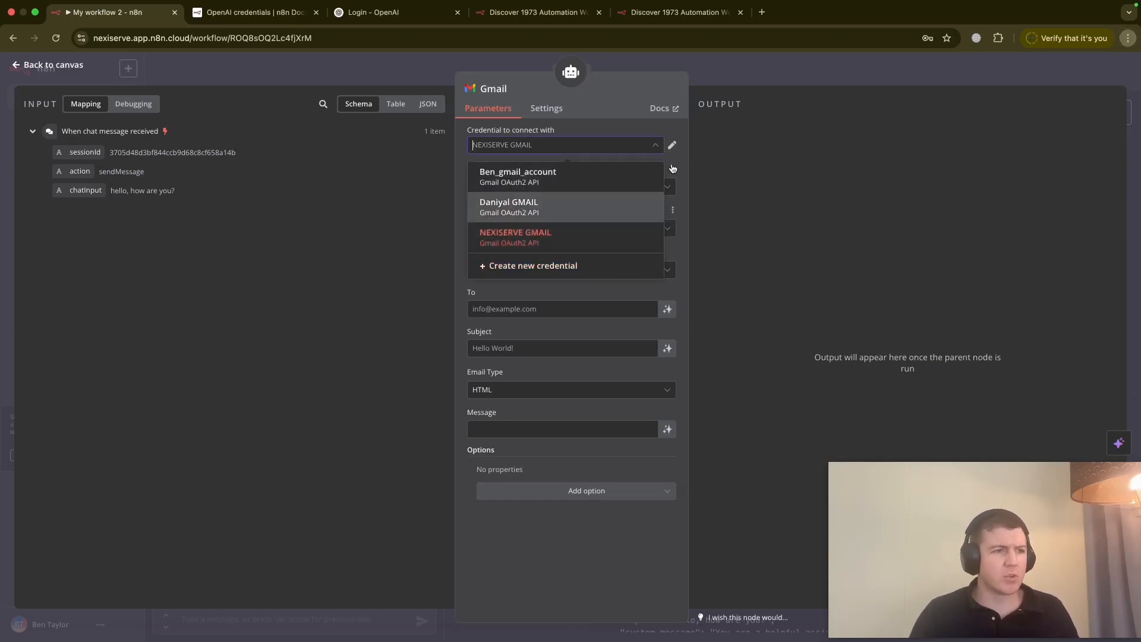
{"action": "left_click", "coordinate": [673, 170]}
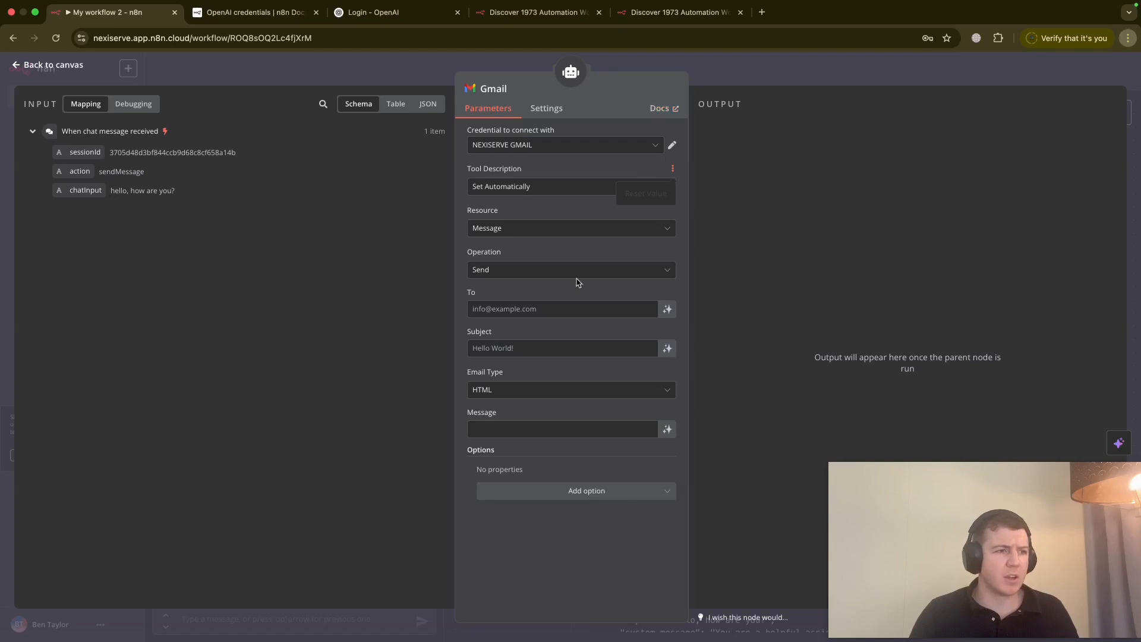
{"action": "left_click", "coordinate": [523, 310]}
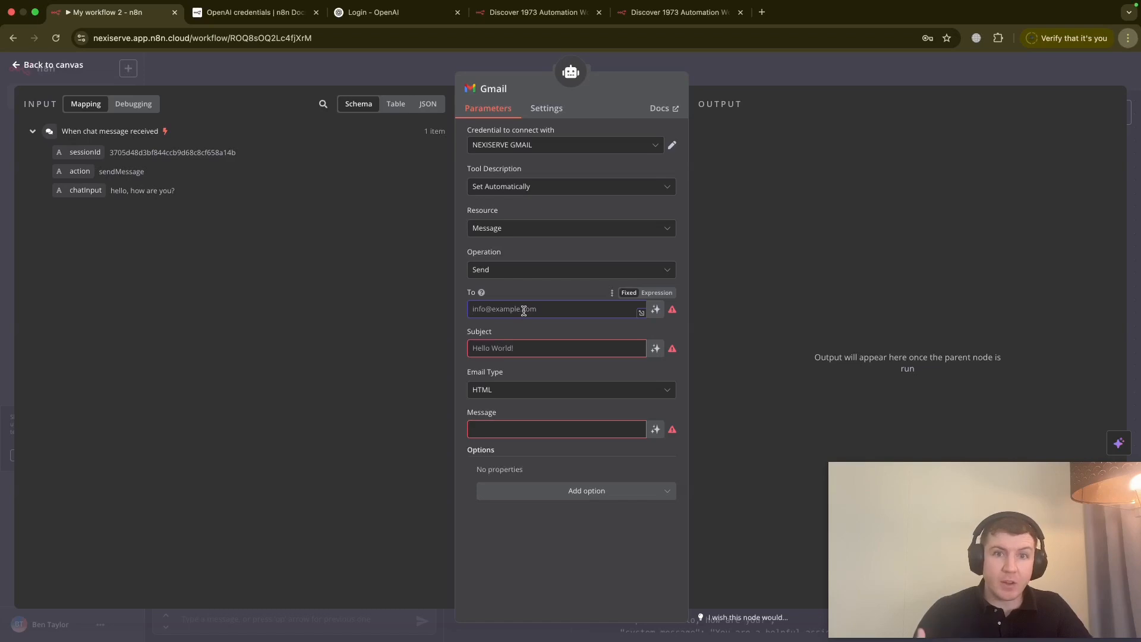
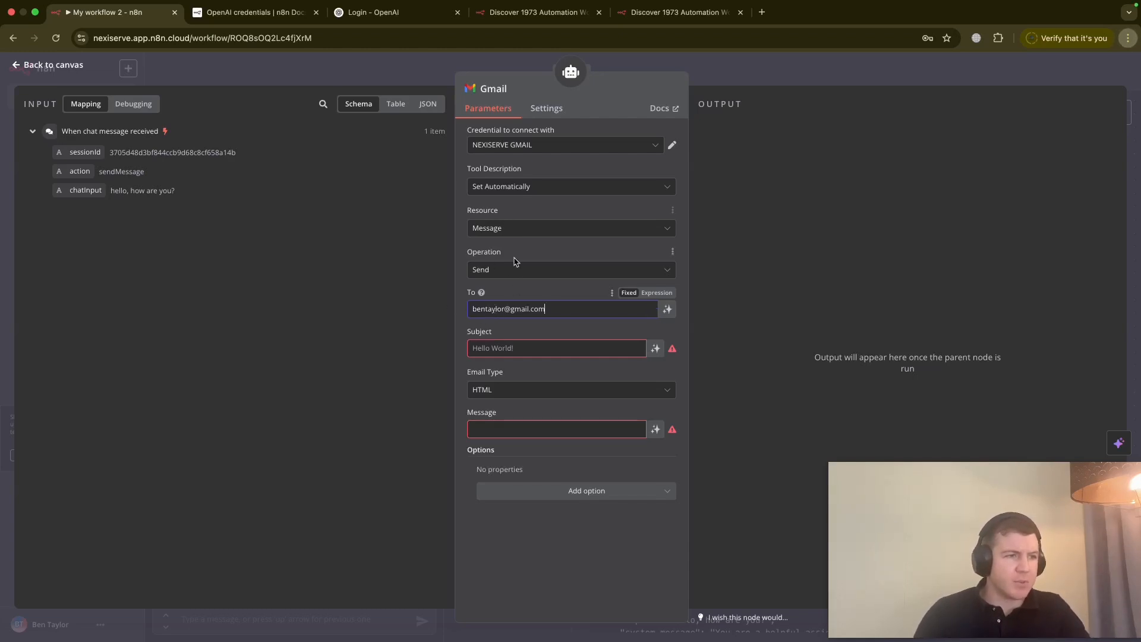
{"action": "left_click", "coordinate": [523, 429]}
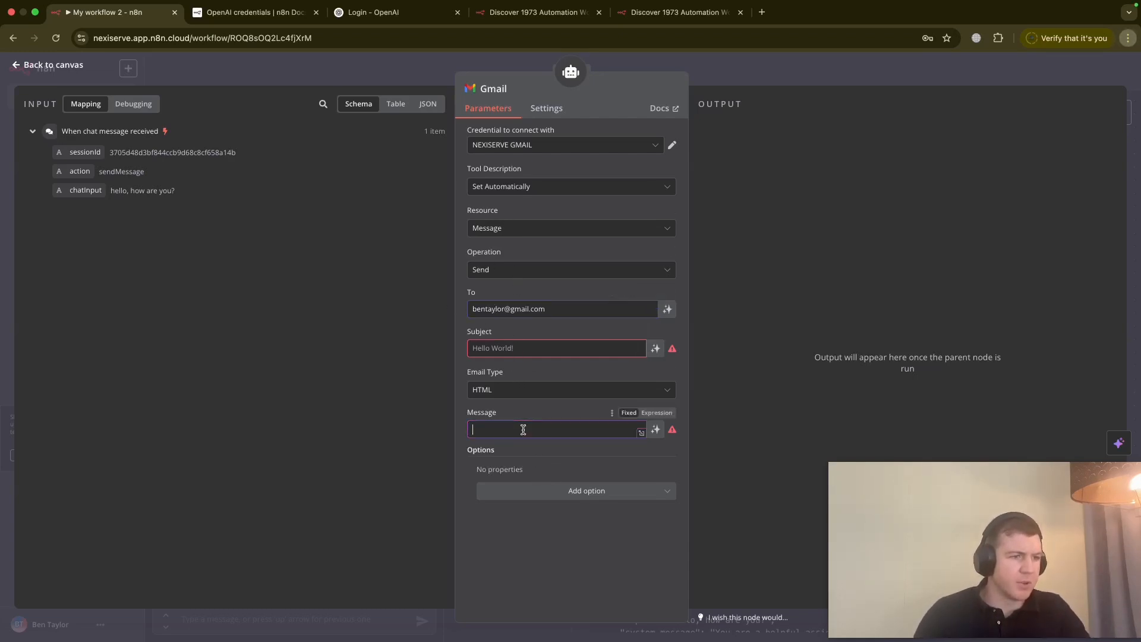
- Back on the canvas, send the test chat message 'h' to the agent
{"action": "left_click", "coordinate": [17, 67]}
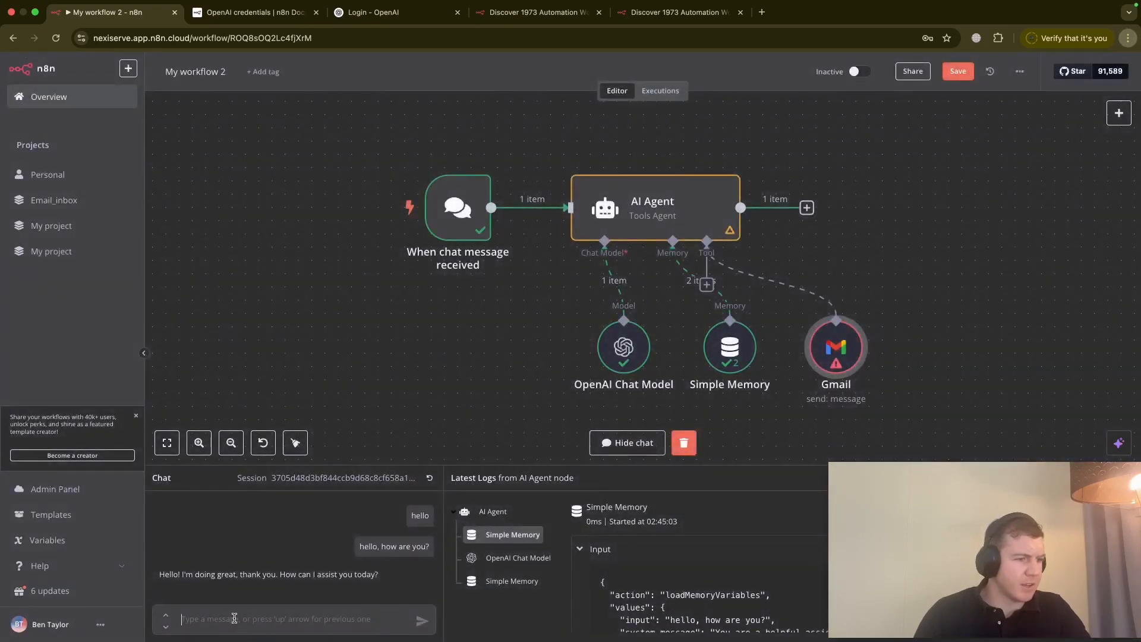
{"action": "type", "text": "hello, how are you"}
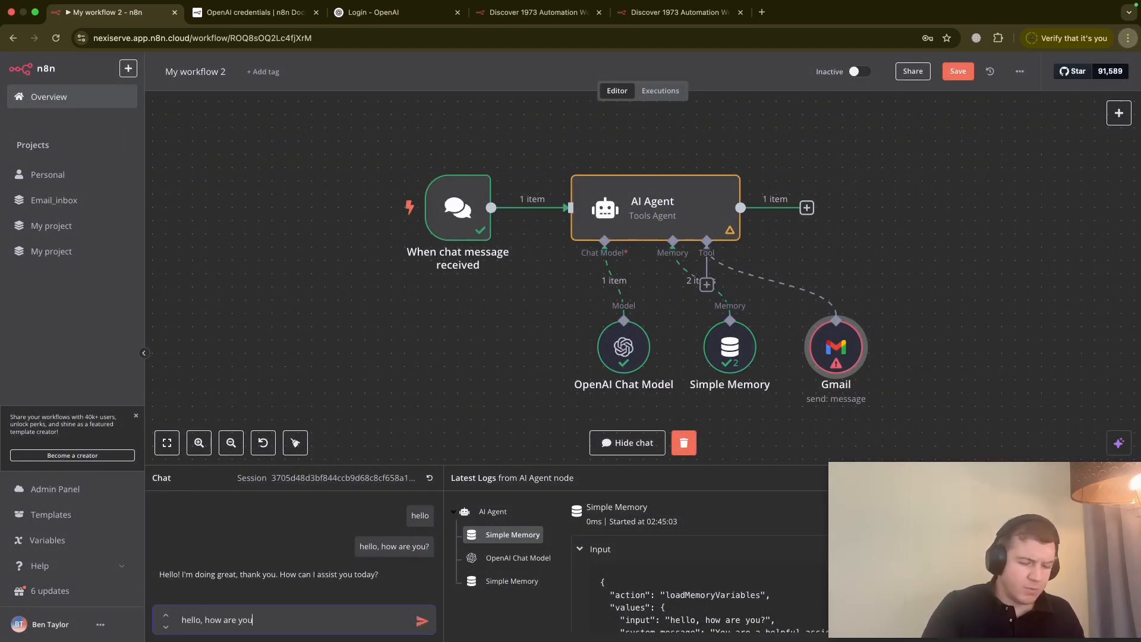
{"action": "key", "text": "Return"}
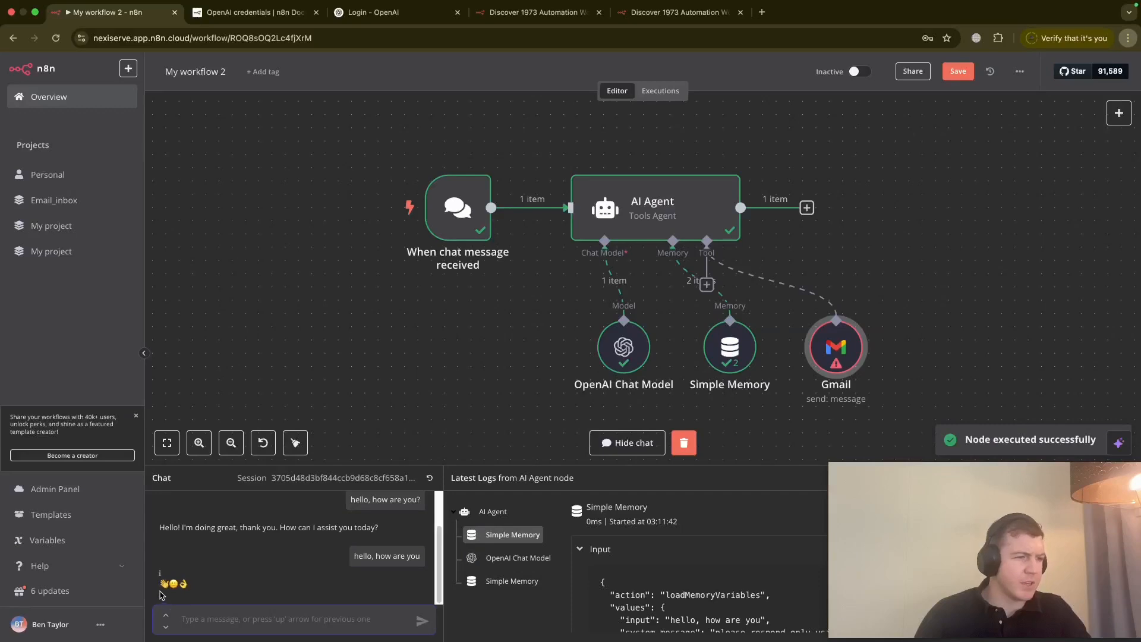
{"action": "double_click", "coordinate": [851, 358]}
- Set the Gmail tool's Email Type to Text and clear the existing message body
{"action": "left_click", "coordinate": [545, 393]}
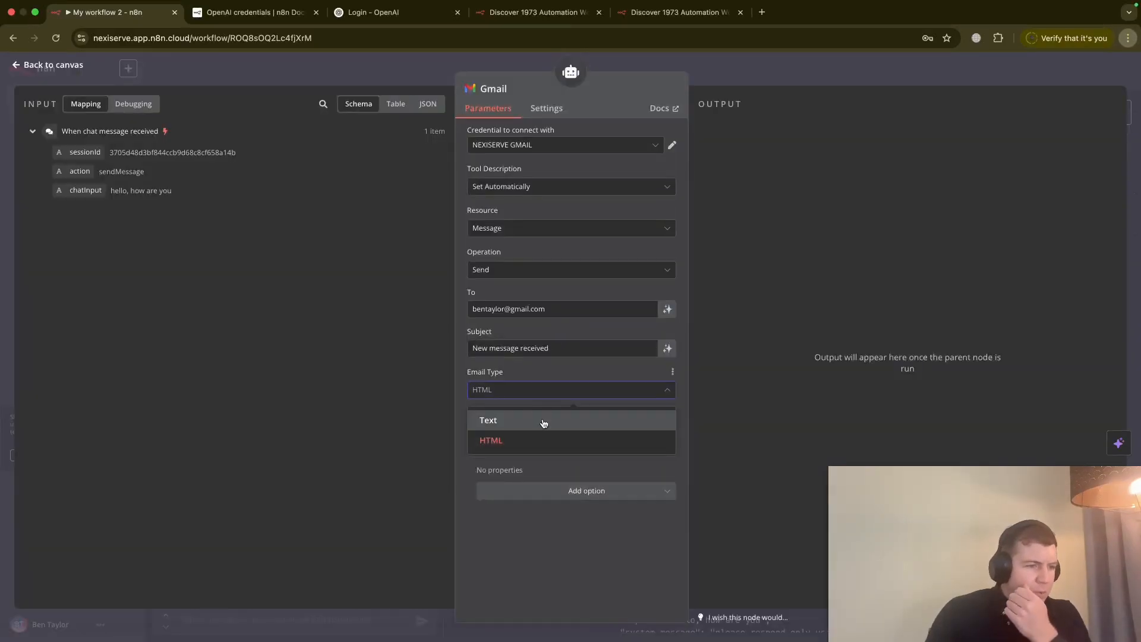
{"action": "left_click", "coordinate": [544, 422]}
{"action": "left_click", "coordinate": [543, 426]}
{"action": "key", "text": "super+a"}
{"action": "key", "text": "BackSpace"}
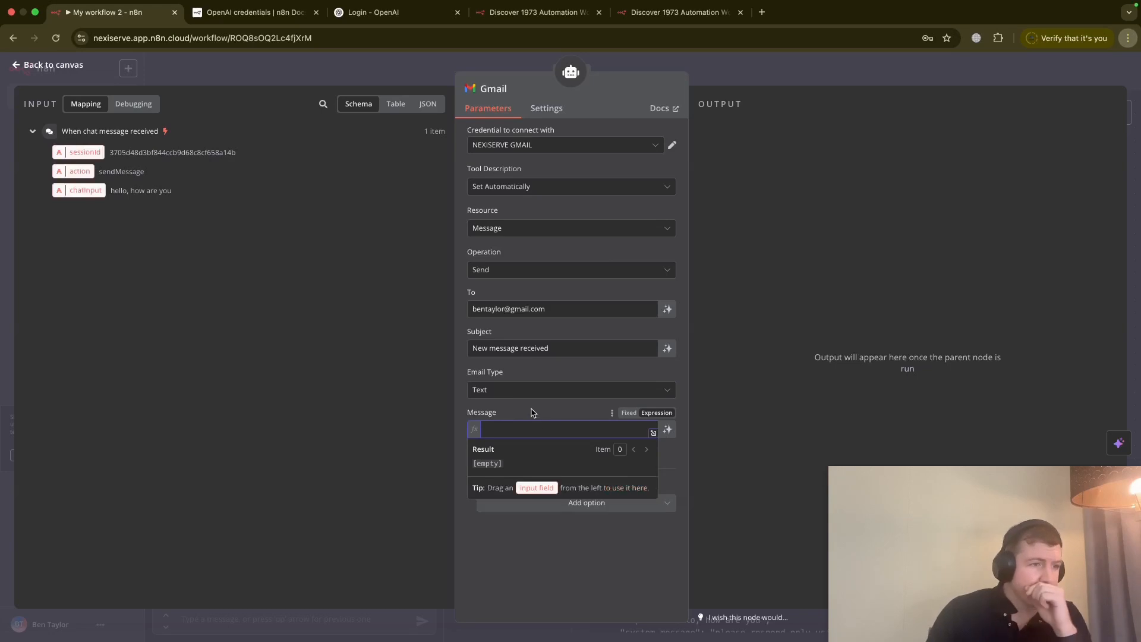
{"action": "left_click", "coordinate": [532, 410]}
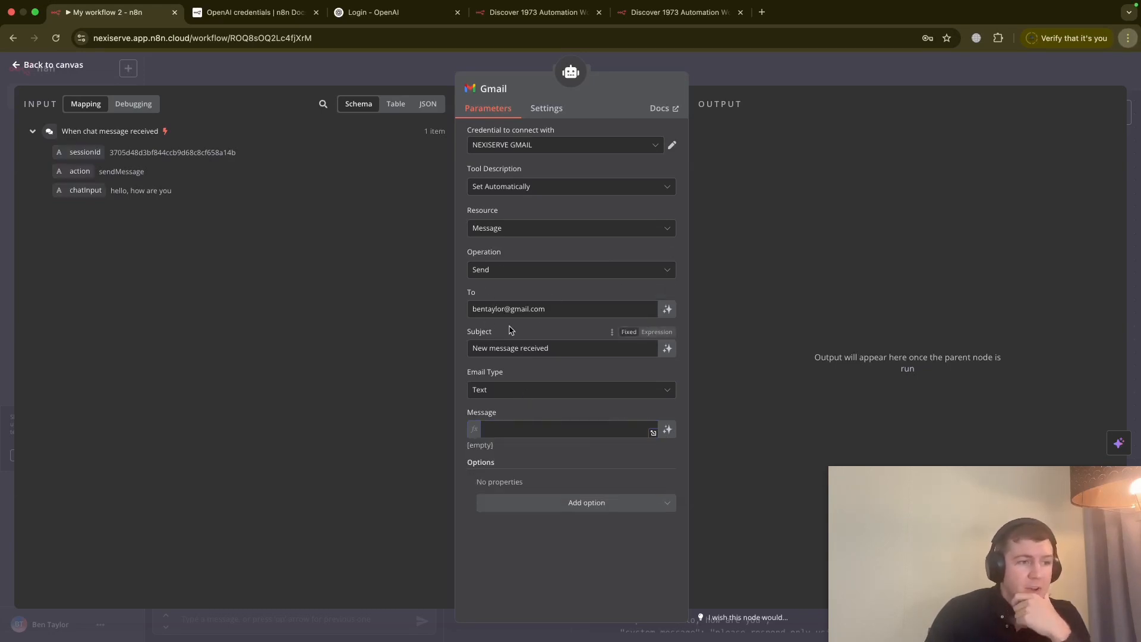
- Make the message a greeting to the recipient, 'we received a new message. Here it is:', followed by chatInput
{"action": "left_click", "coordinate": [511, 429]}
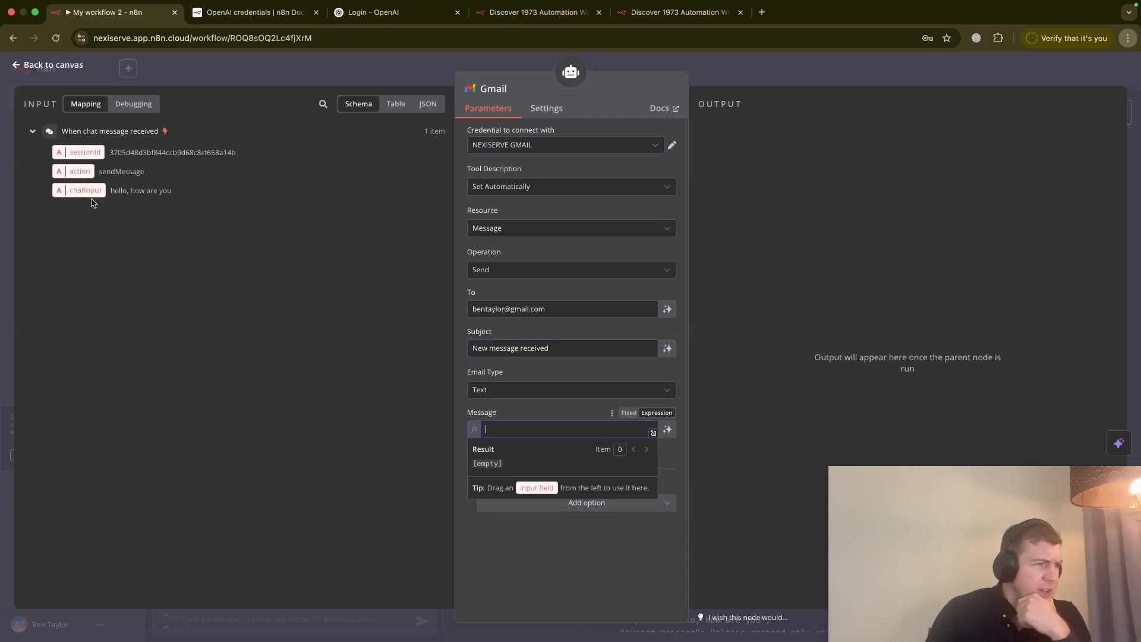
{"action": "left_click_drag", "start_coordinate": [84, 190], "coordinate": [526, 425]}
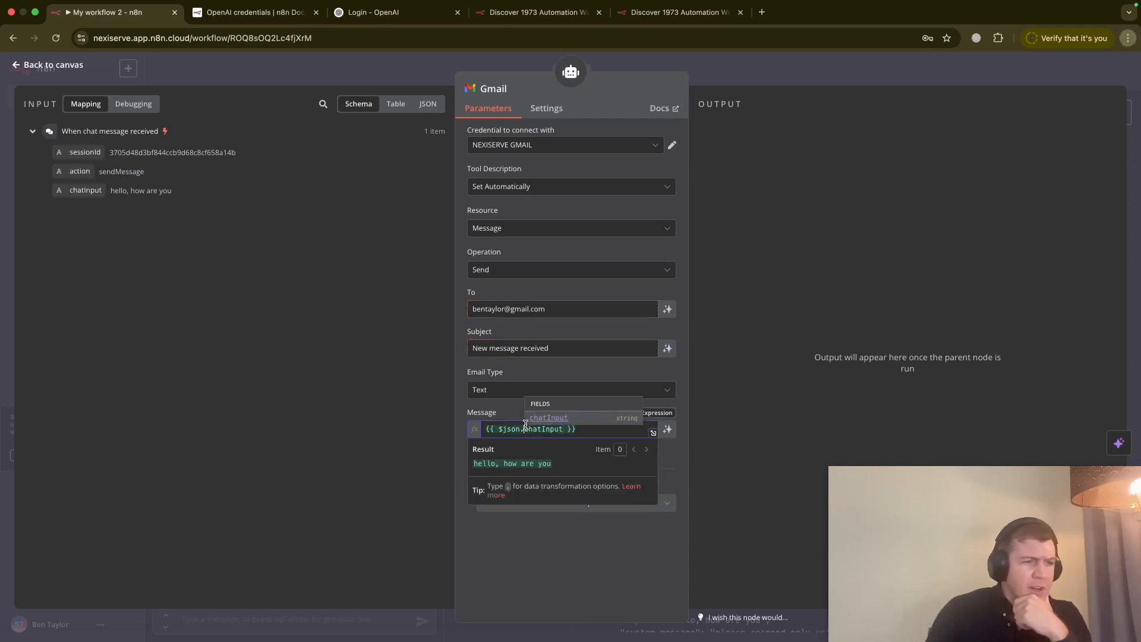
{"action": "left_click", "coordinate": [488, 430]}
{"action": "type", "text": "Hi Ben"}
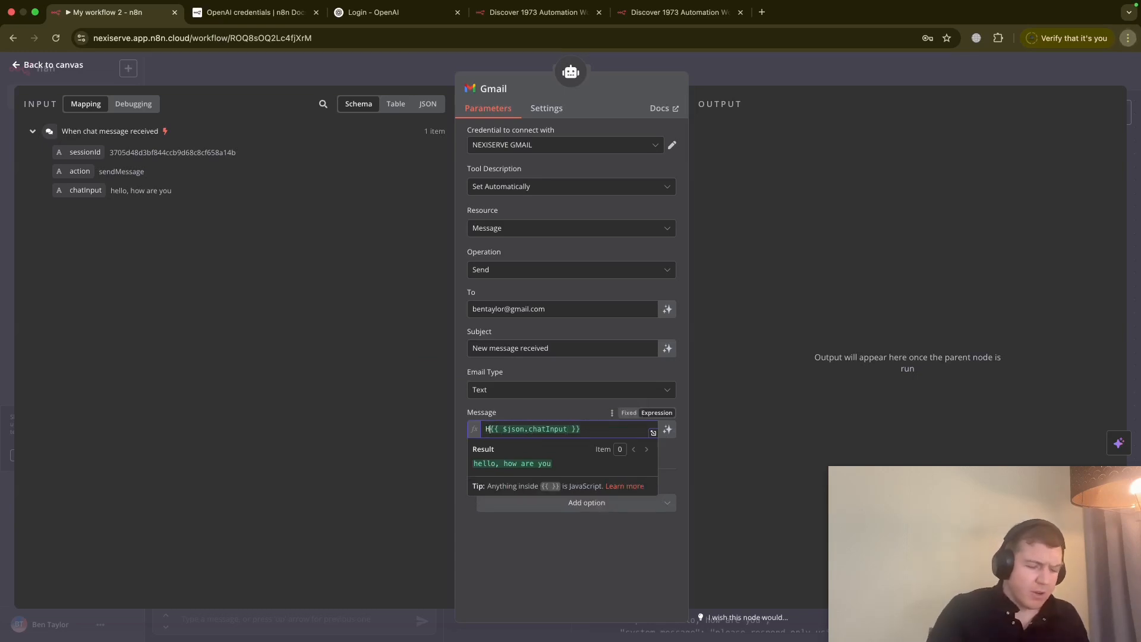
{"action": "type", "text": ", we received a "}
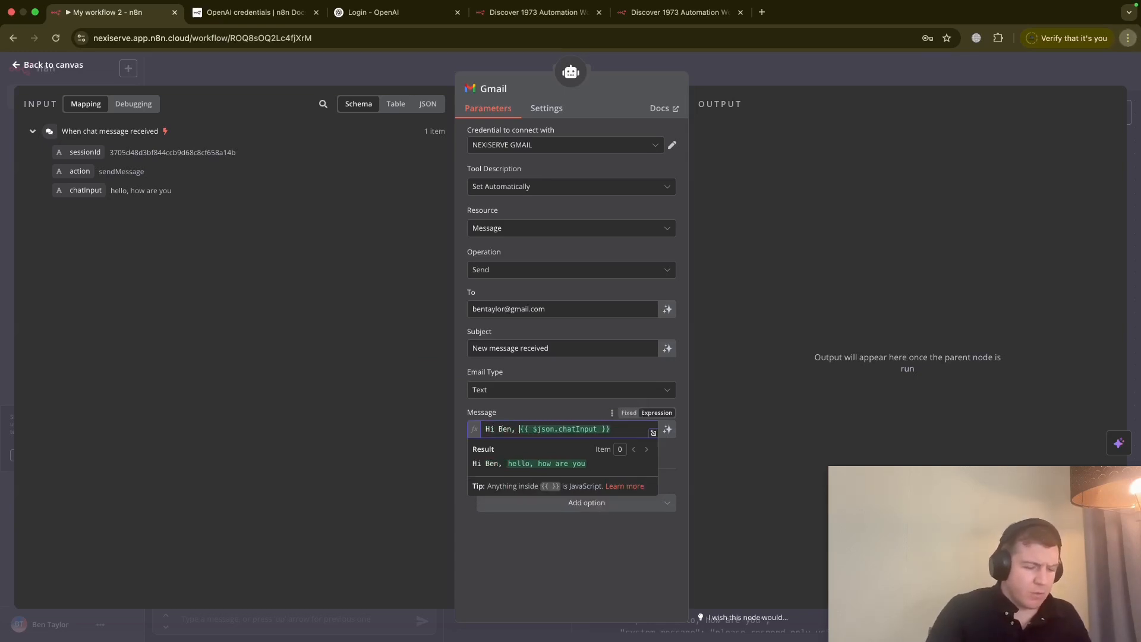
{"action": "type", "text": "new message. Here "}
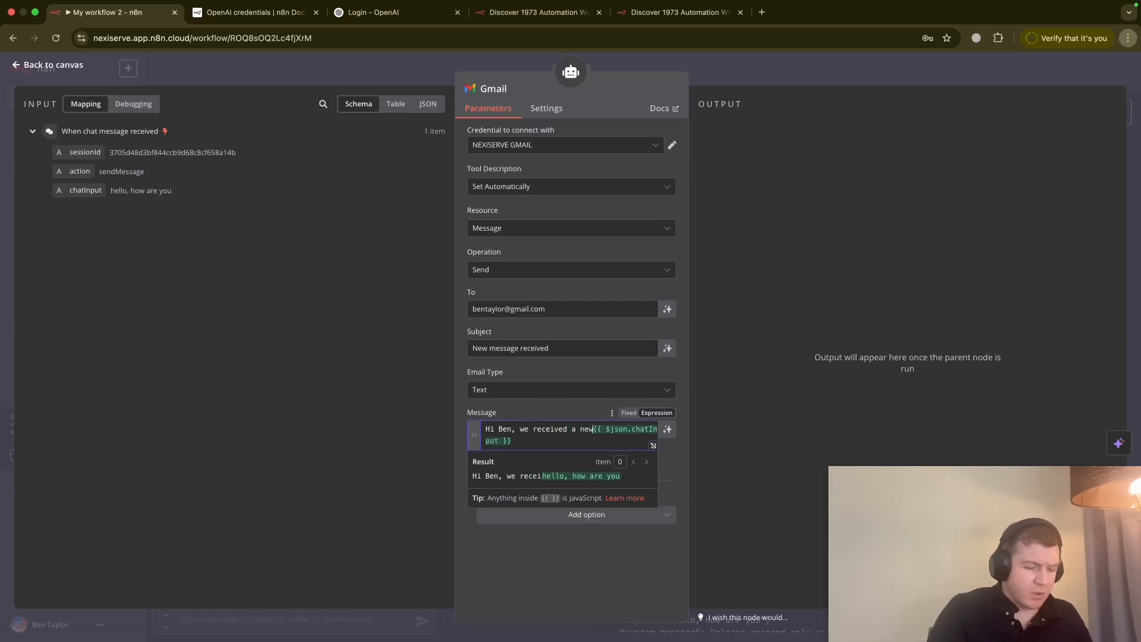
{"action": "type", "text": "it is:"}
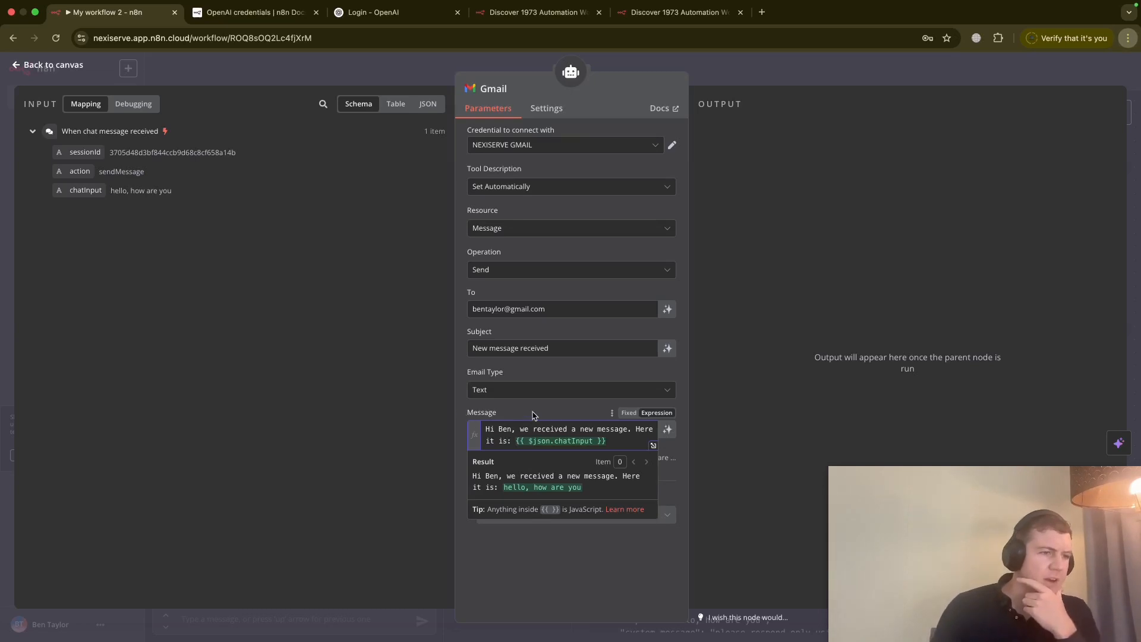
{"action": "left_click", "coordinate": [265, 274]}
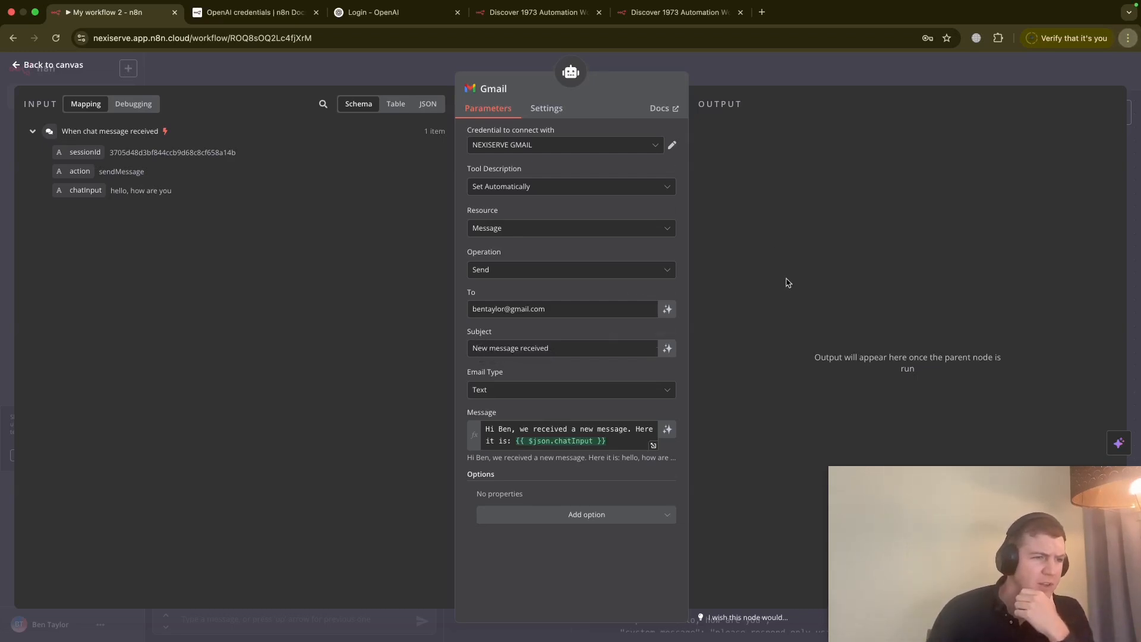
{"action": "left_click", "coordinate": [14, 68]}
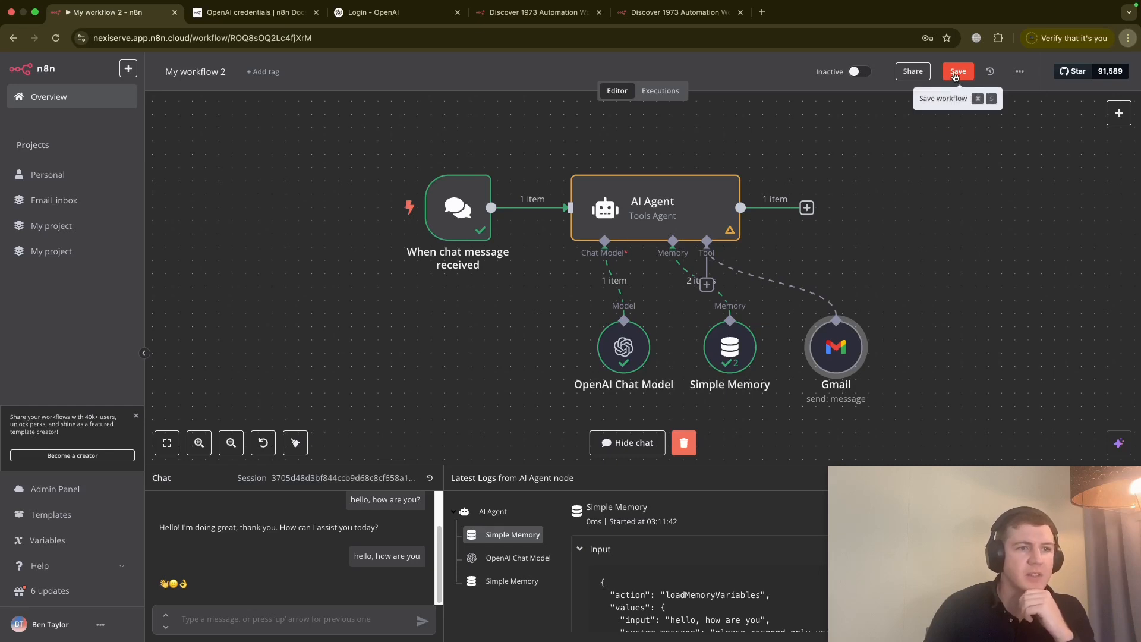
{"action": "left_click", "coordinate": [1021, 72]}
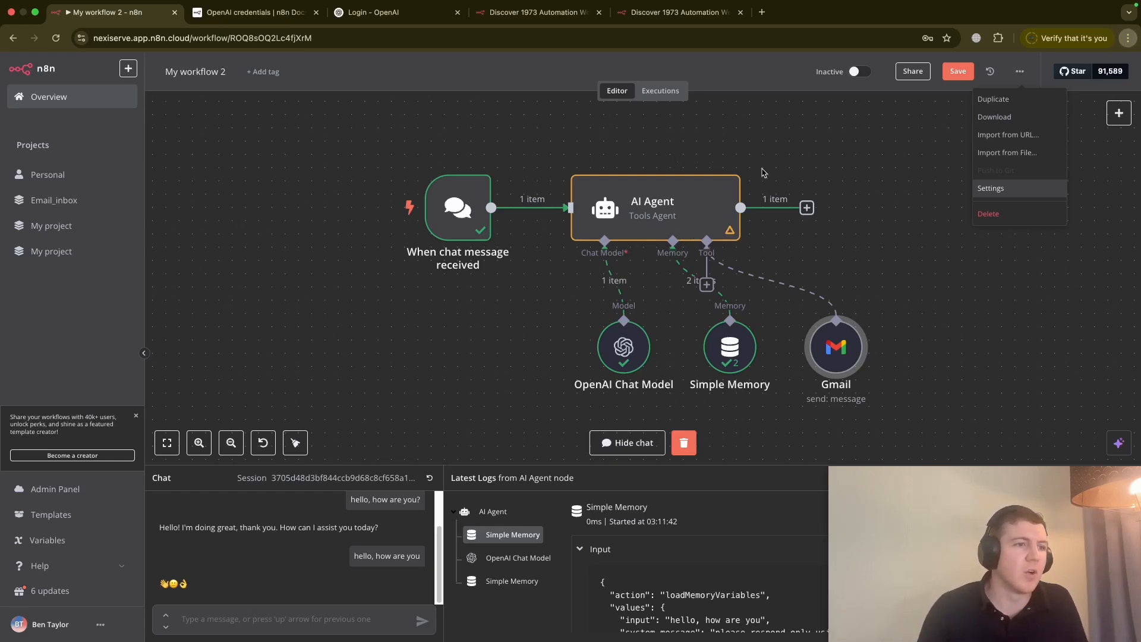
{"action": "left_click", "coordinate": [785, 150]}
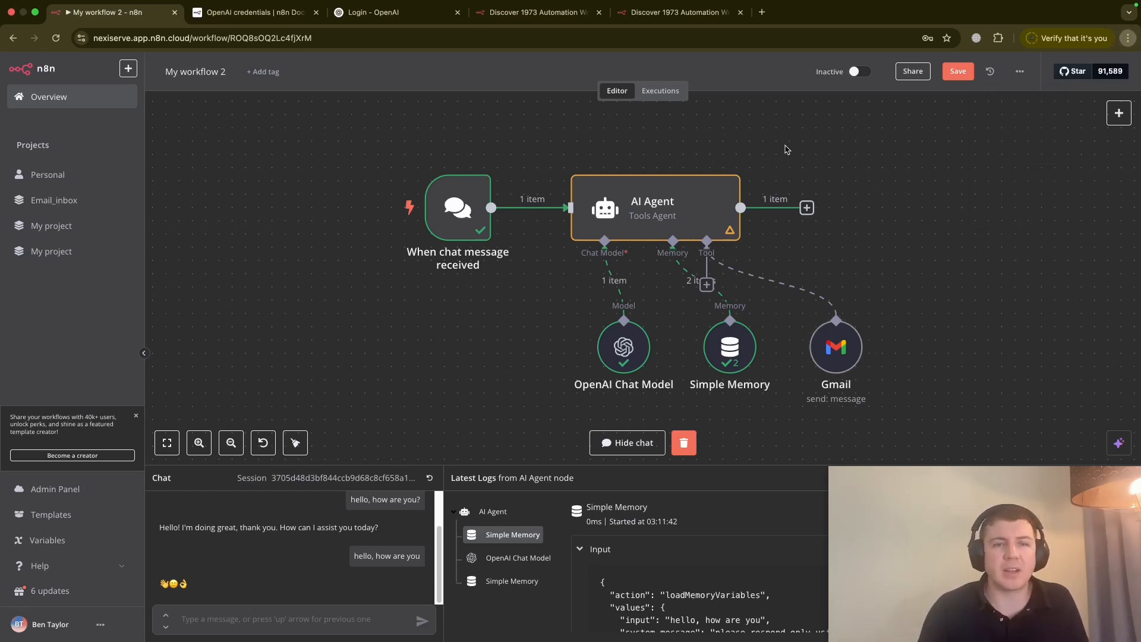